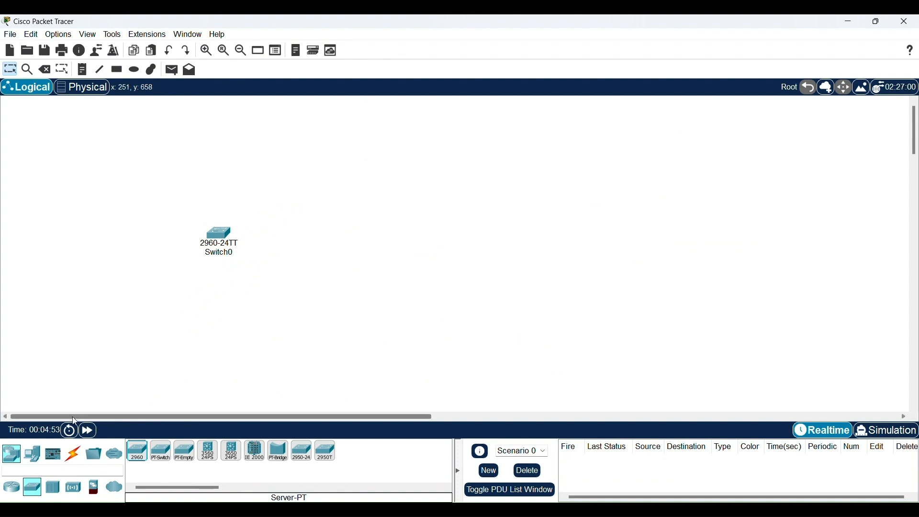
Place four PCs in a row below the switch and straighten their alignment
click(33, 453)
click(144, 454)
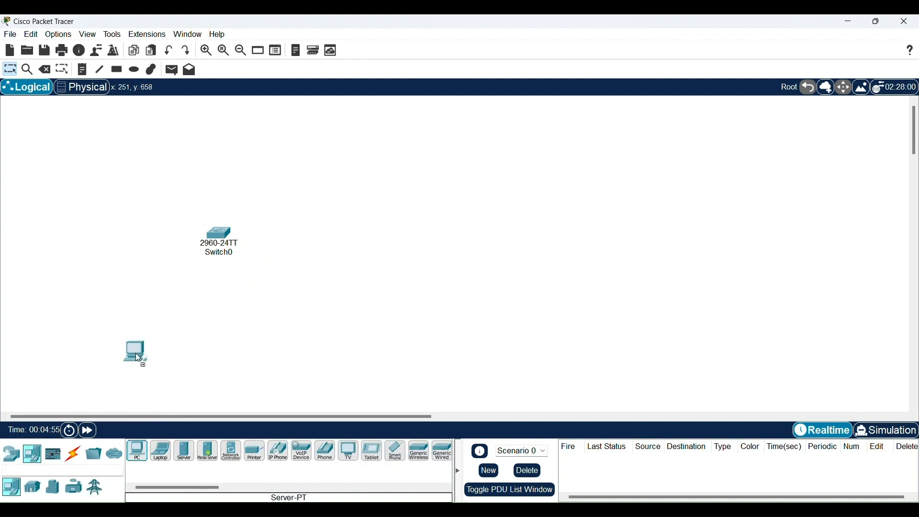
click(139, 332)
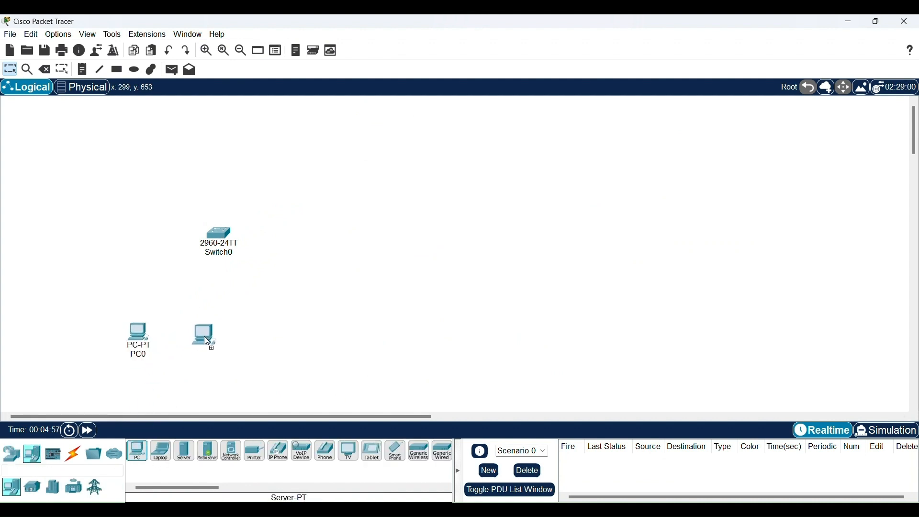
click(217, 347)
click(277, 339)
drag(213, 342, 199, 334)
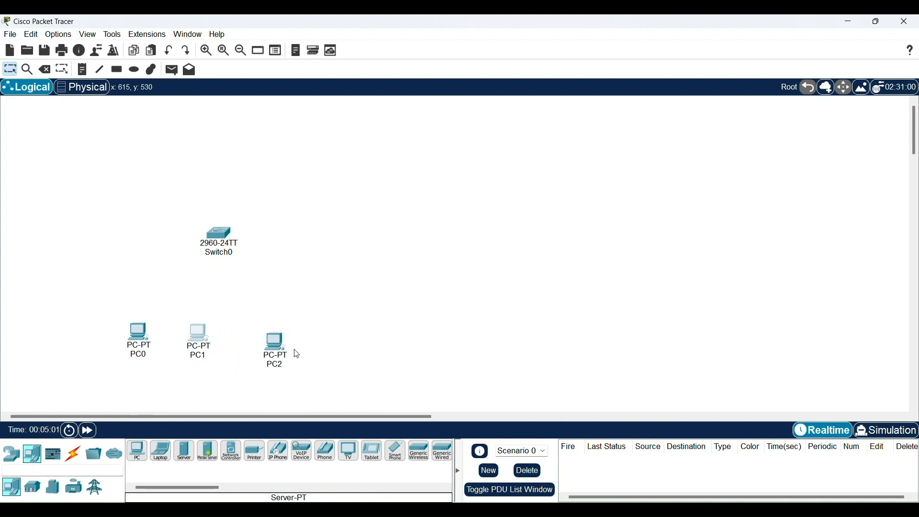
drag(280, 348, 266, 331)
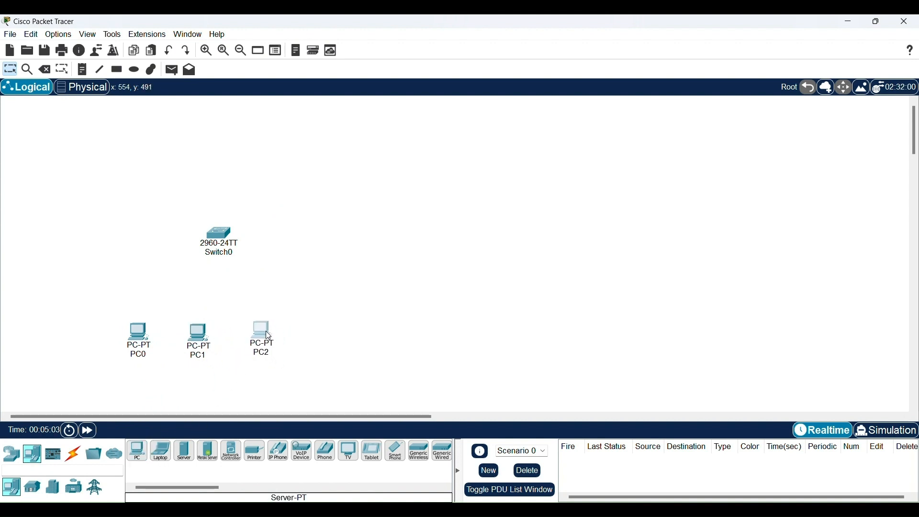
click(137, 452)
click(323, 334)
Add a server beside the switch, level with it, and a 4331 router above the switch
click(185, 451)
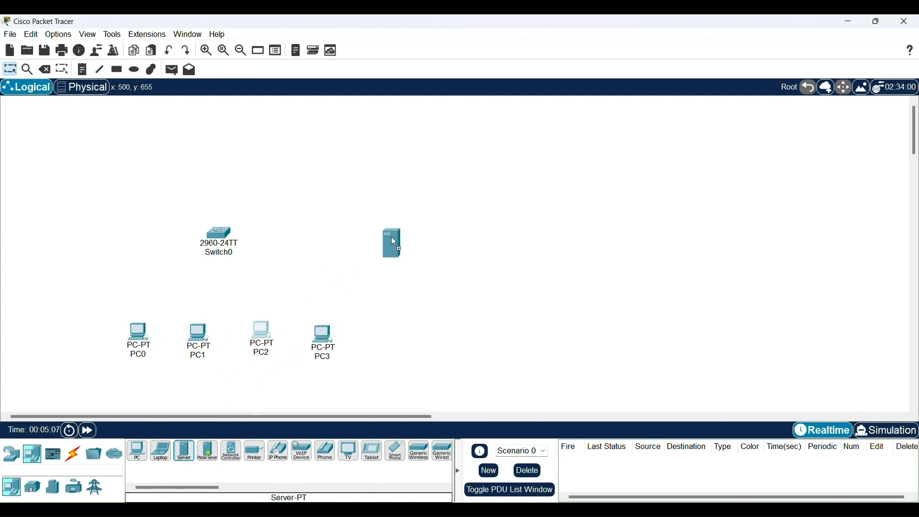
click(392, 238)
click(12, 454)
click(138, 452)
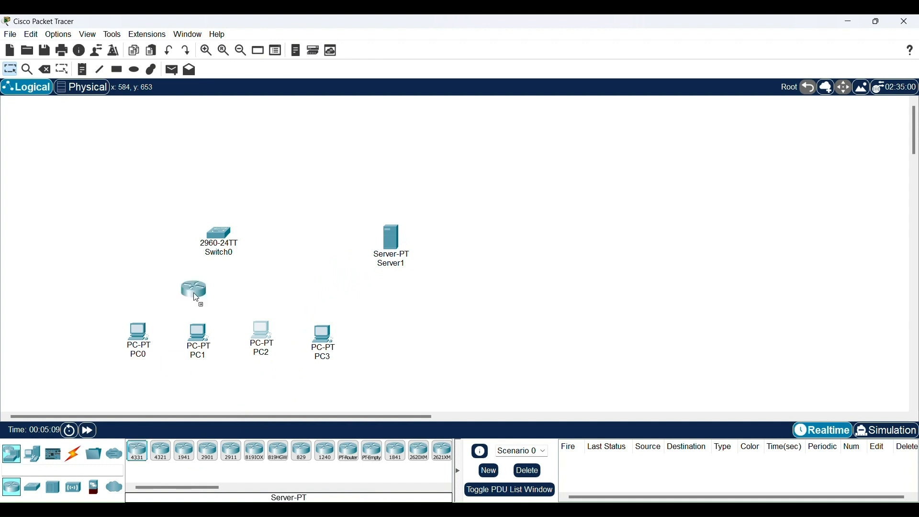
click(224, 140)
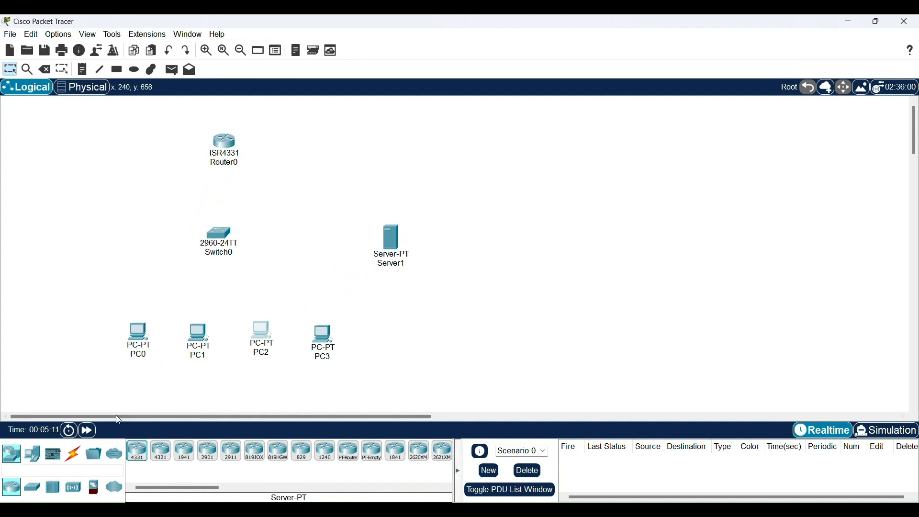
Connect Switch0 to Router0 with an automatically chosen connection type
click(73, 454)
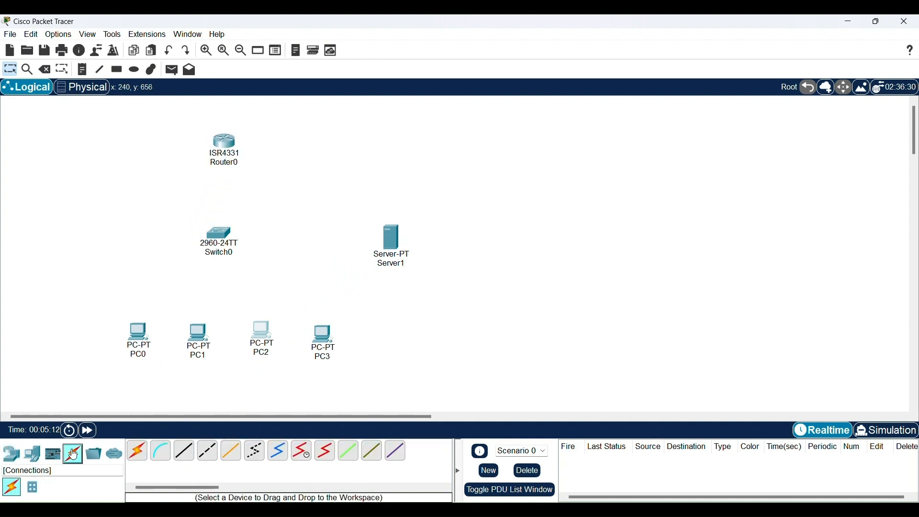
click(138, 451)
click(218, 237)
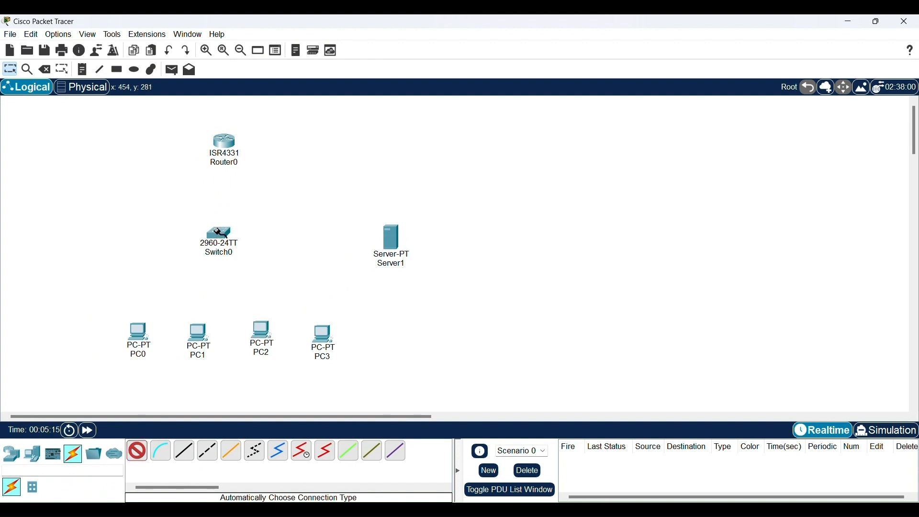
click(223, 142)
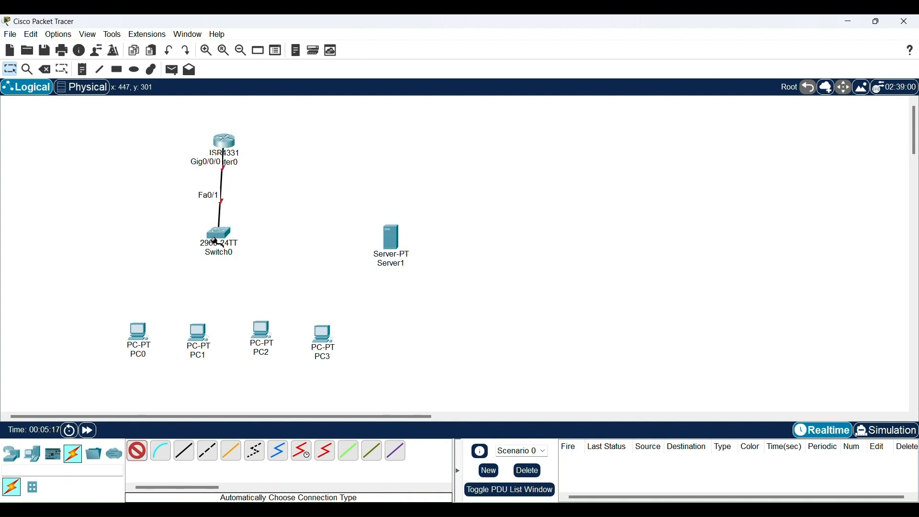
Cable the switch to PC0, PC1, PC2, PC3 and Server1 using the automatic connection type
click(214, 234)
click(139, 331)
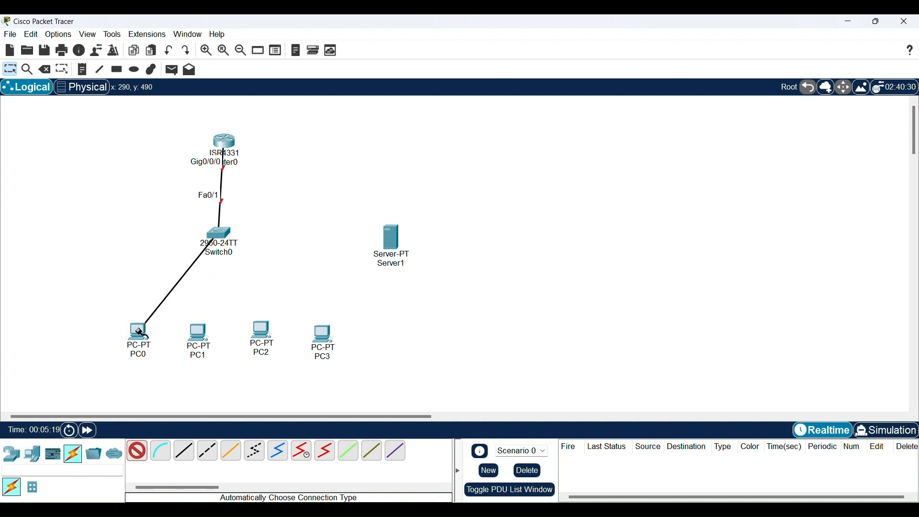
click(218, 237)
click(198, 333)
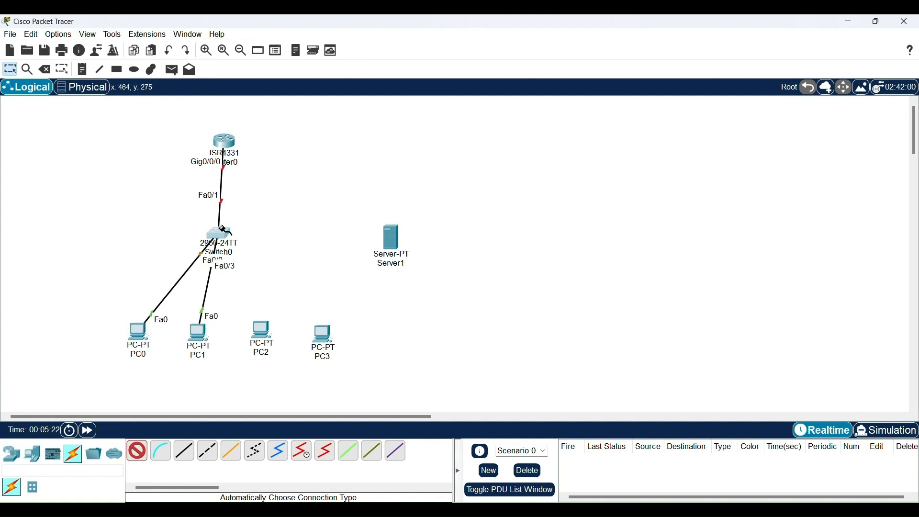
click(230, 239)
click(264, 329)
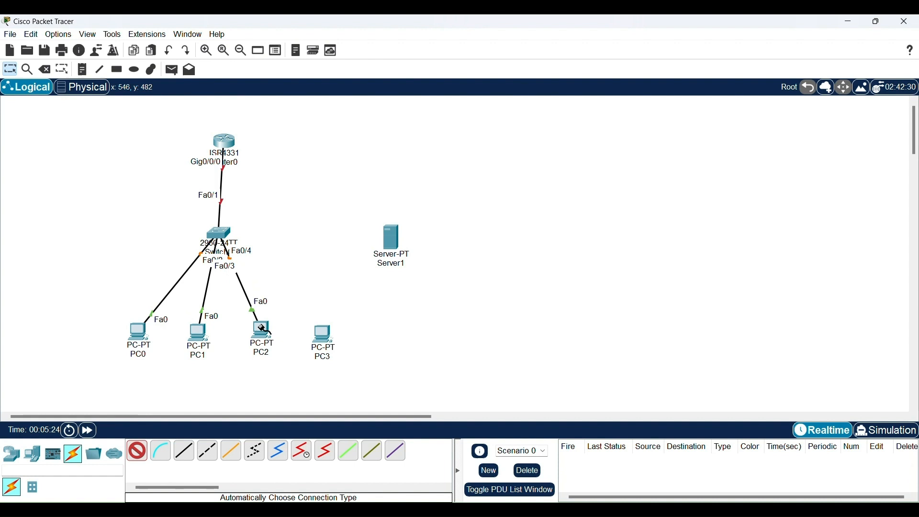
click(234, 237)
click(323, 335)
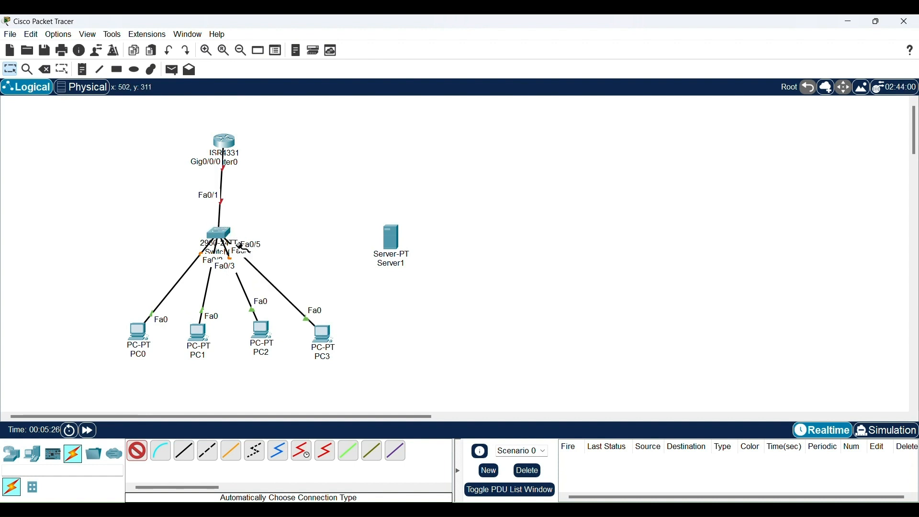
click(224, 234)
click(388, 237)
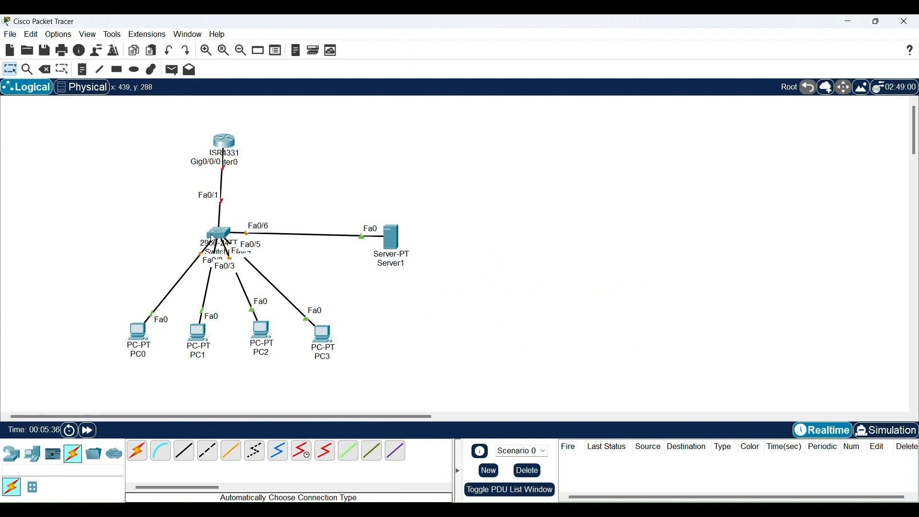
Open Router0's command line interface and answer no to the initial configuration dialog
click(224, 144)
click(305, 130)
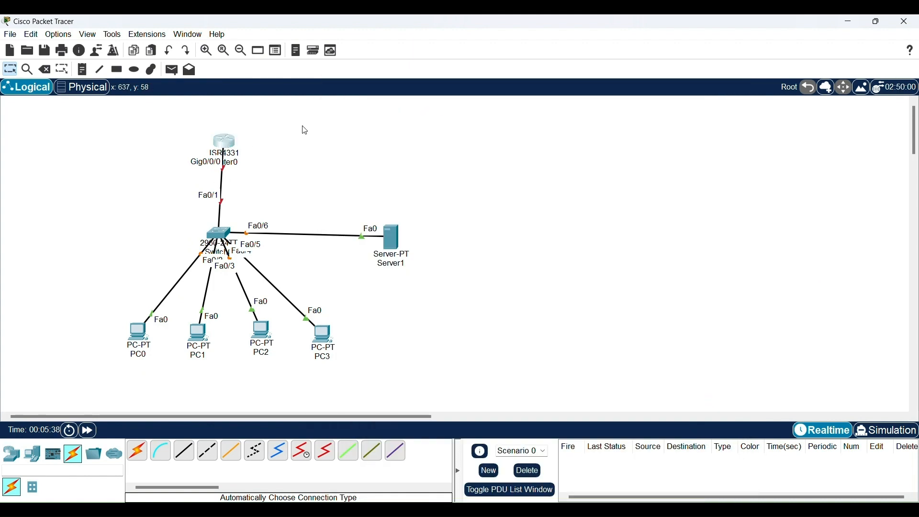
click(223, 144)
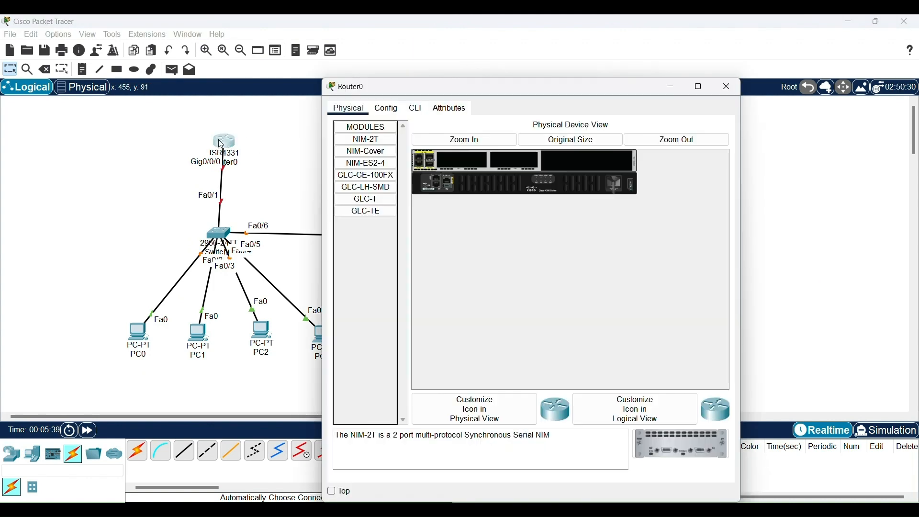
click(416, 110)
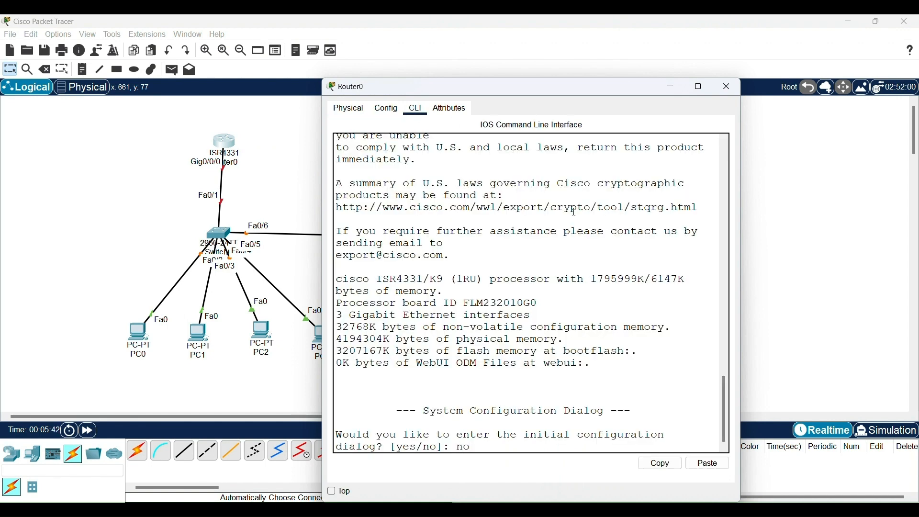
text(no)
key(Return)
key(Return)
key(Return)
Enter the router's global configuration mode and set its hostname to CHENNAI_ROUTER
text(ena)
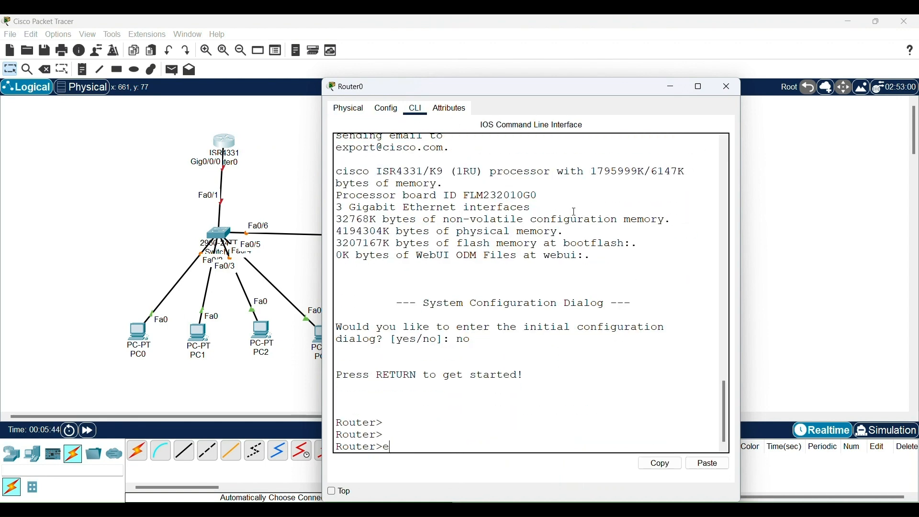
key(Return)
text(config t)
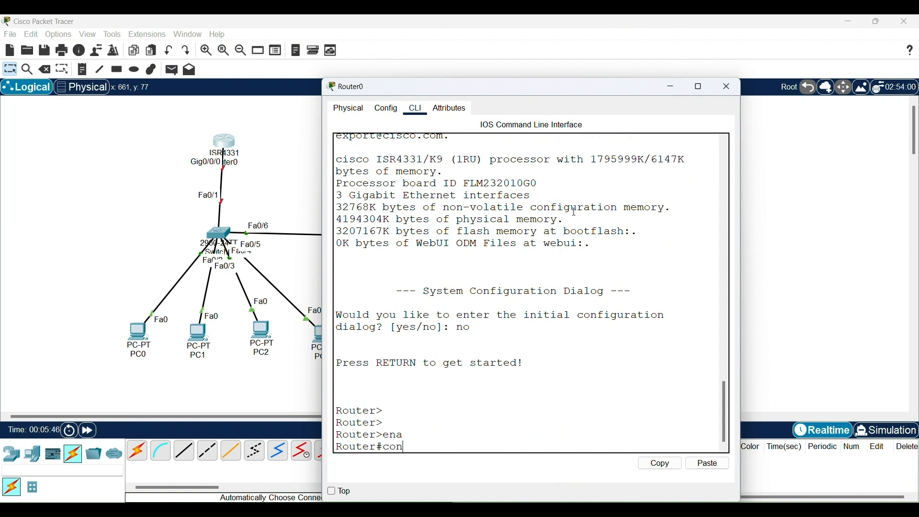
key(Return)
text(hos)
key(Tab)
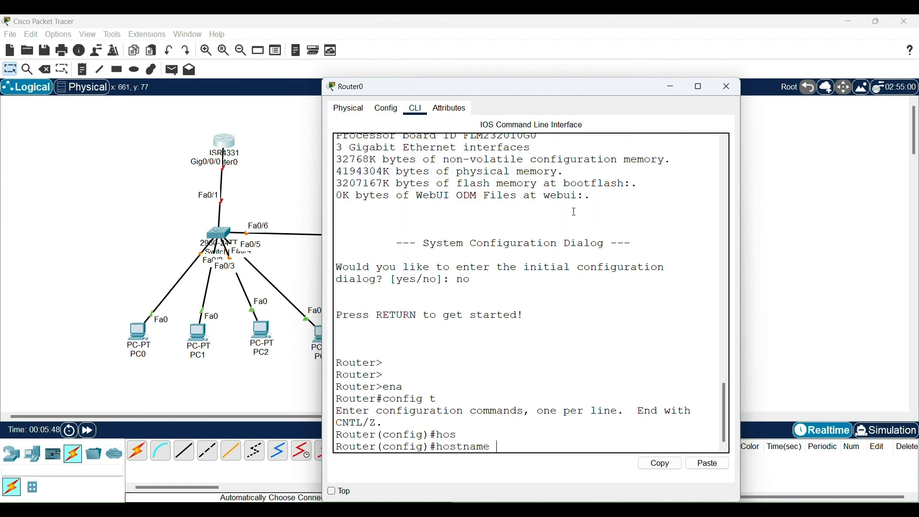
text(CHENNAI_ROUTER)
key(Return)
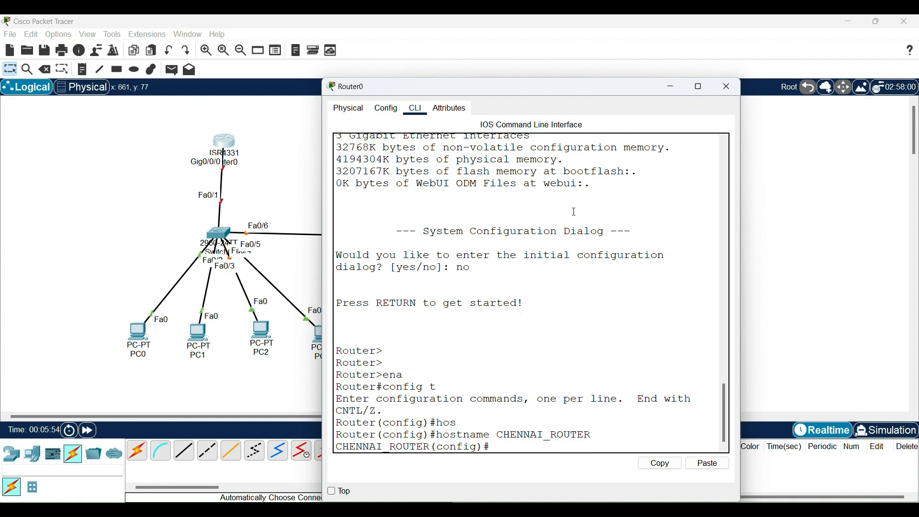
key(Return)
key(Return)
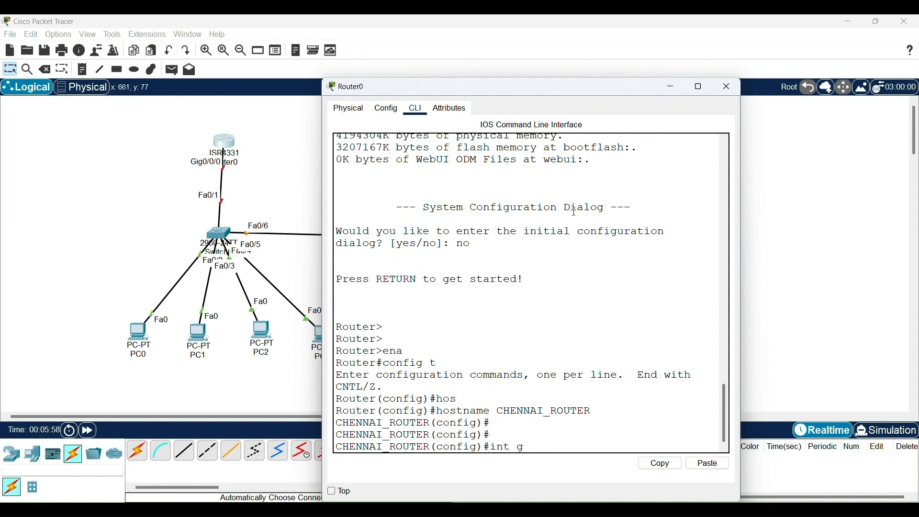
Assign IP address 10.10.10.1 with mask 255.255.255.0 to the router's interface gi0/0/0
text(i0/0/0)
key(Return)
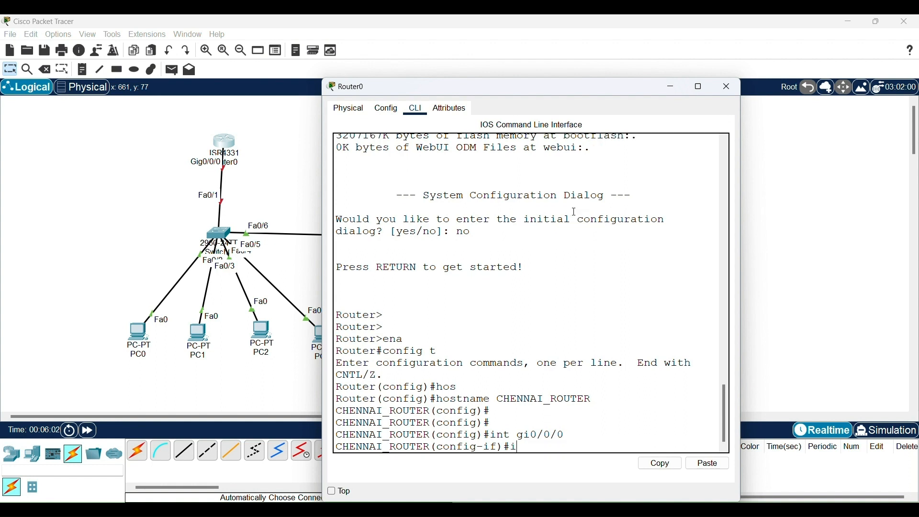
text(ip add 10.10.10.1 2)
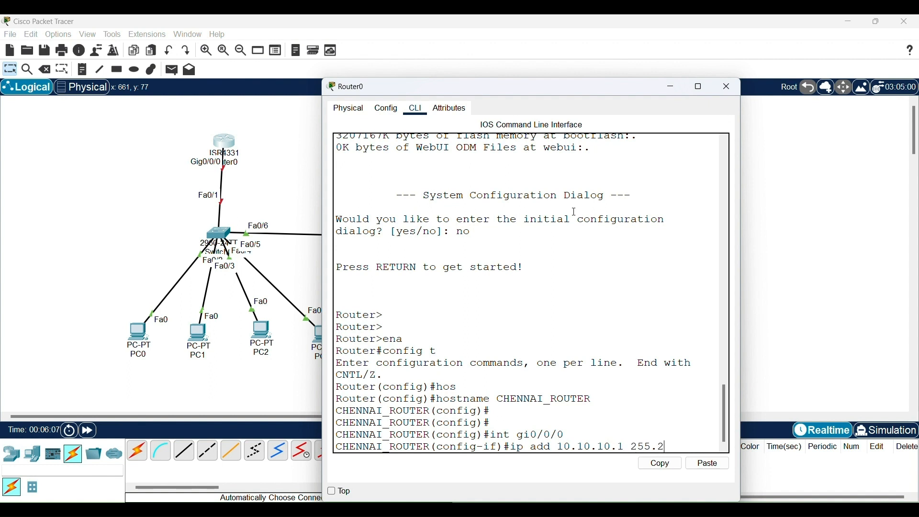
text(55.255.255.0)
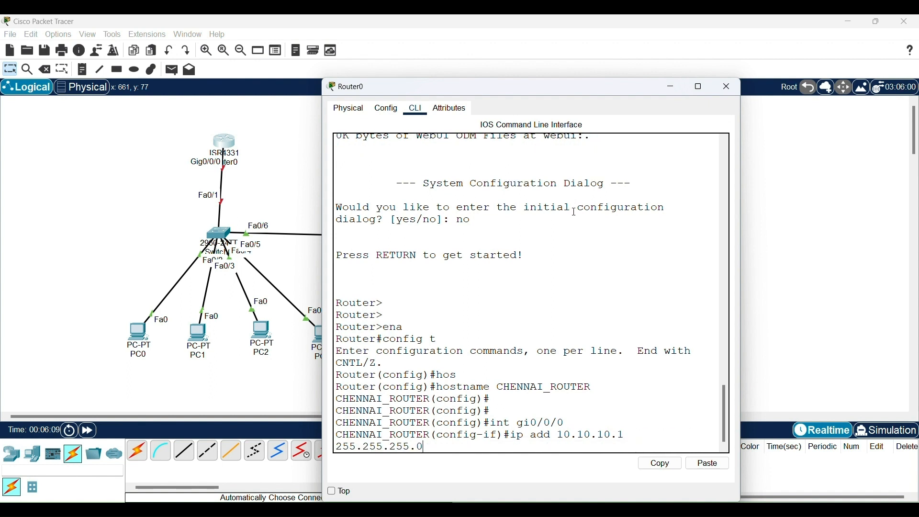
key(Return)
key(Return)
key(Return)
Enable the router's gi0/0/0 interface with the no shut command
text(nfig-if)#n)
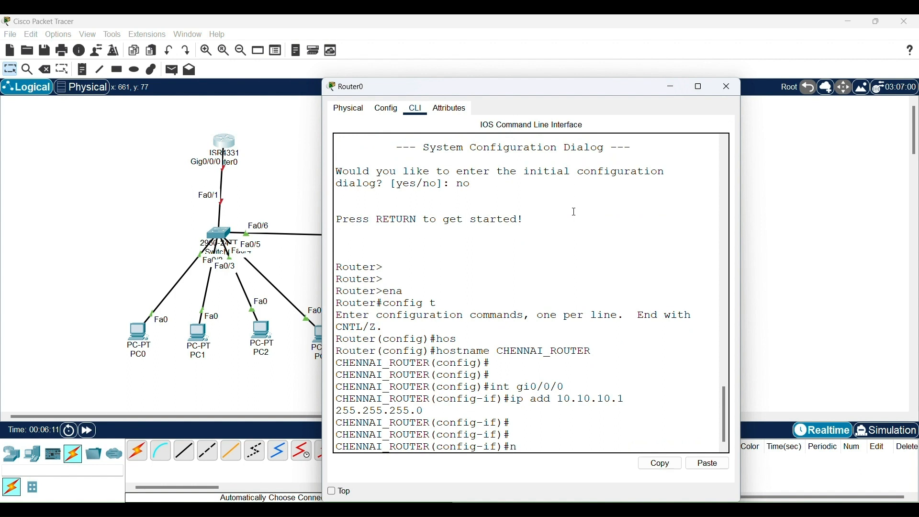
text(o shut)
key(Return)
key(Return)
key(Return)
key(Return)
Exit configuration mode, save the router's configuration with wr mem, and minimise the router window
text(exit)
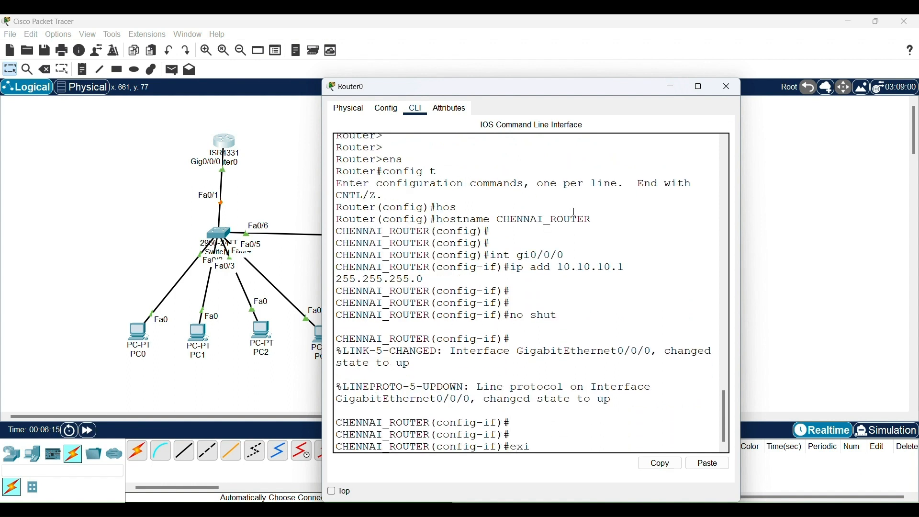
key(Return)
key(Return)
key(Return)
key(Return)
text(exit)
key(Return)
key(Return)
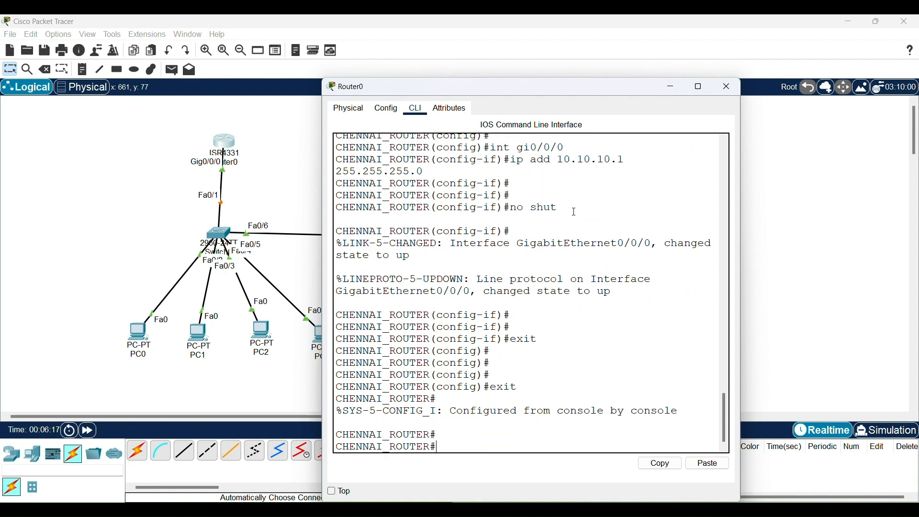
text(wr mem)
key(Return)
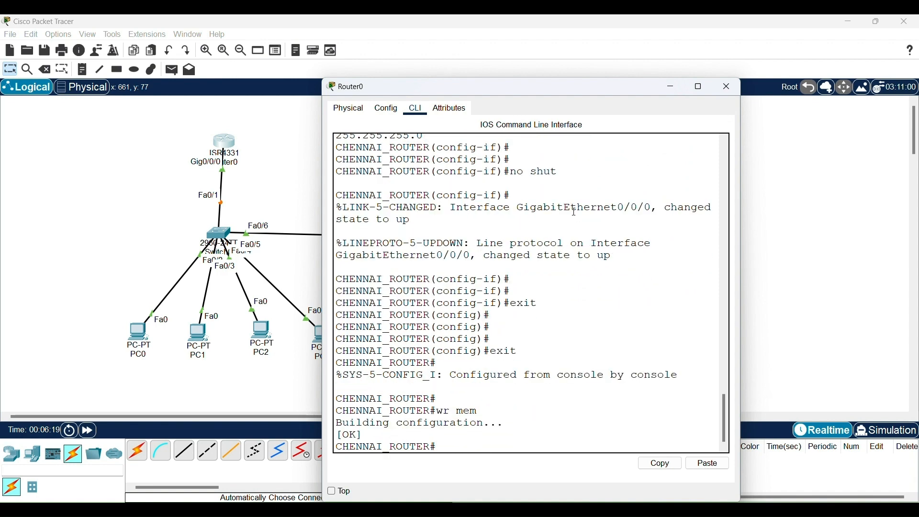
click(672, 87)
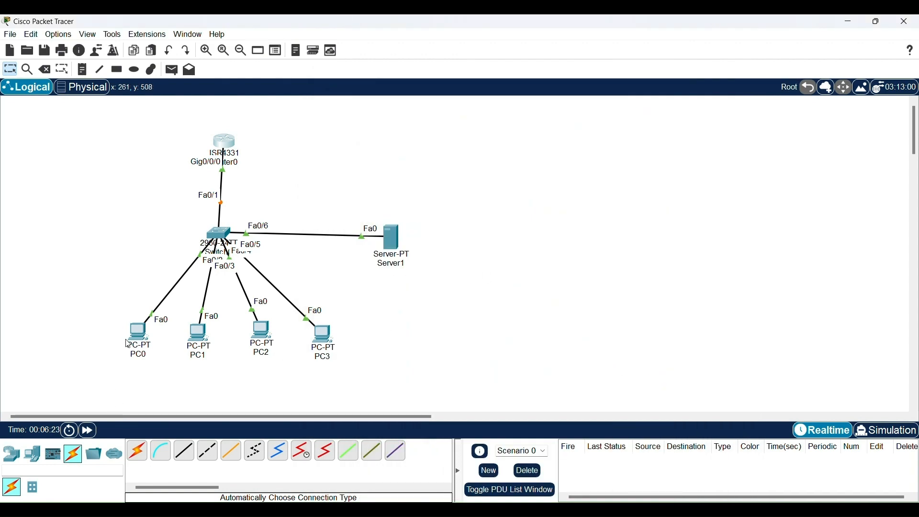
Give Server1 the static IPv4 address 10.10.10.2 in its IP configuration
drag(401, 242, 395, 232)
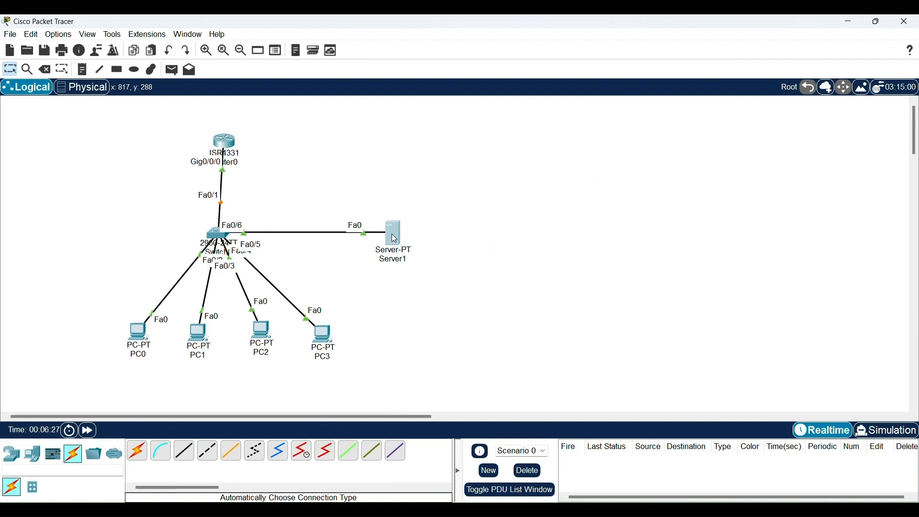
click(395, 238)
click(430, 113)
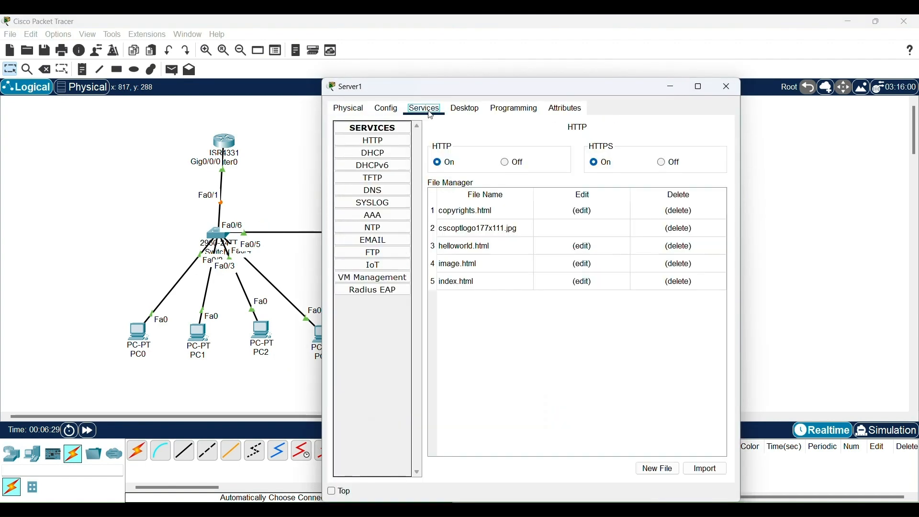
click(387, 114)
click(466, 109)
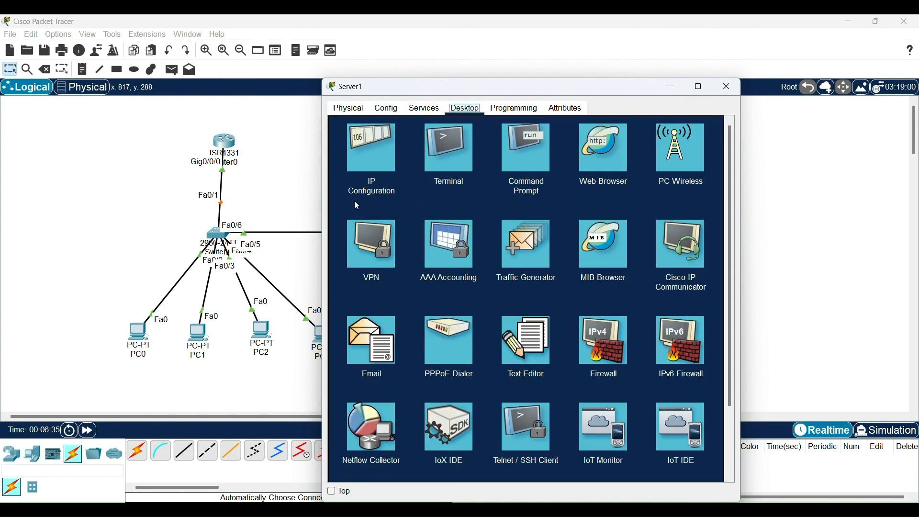
click(374, 160)
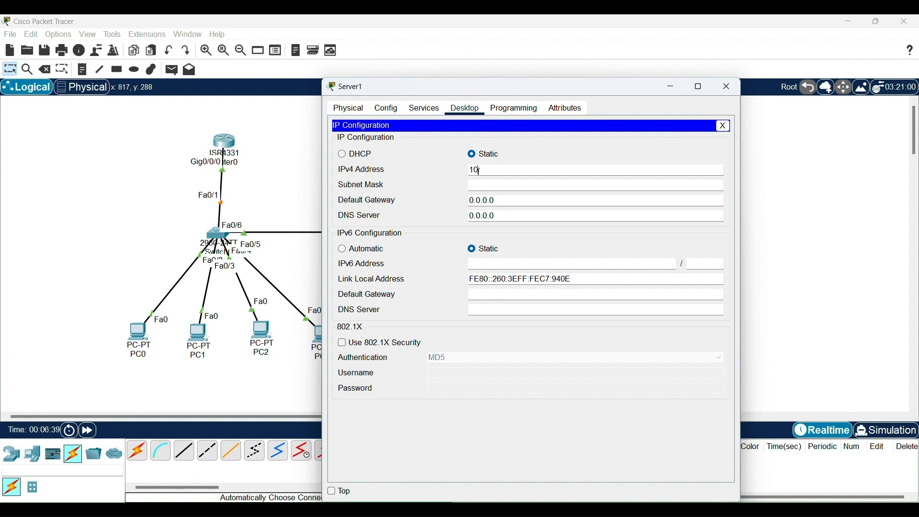
click(480, 171)
text(10.10.2)
key(Tab)
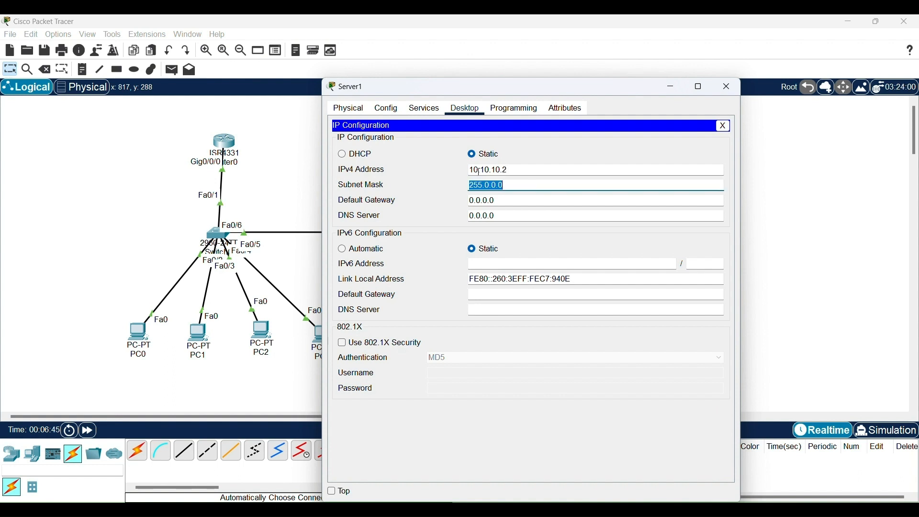
Set Server1's subnet mask to 255.255.255.0, fill in its IPv4 default gateway, and close the IP configuration
text(255.255.255.0)
key(Tab)
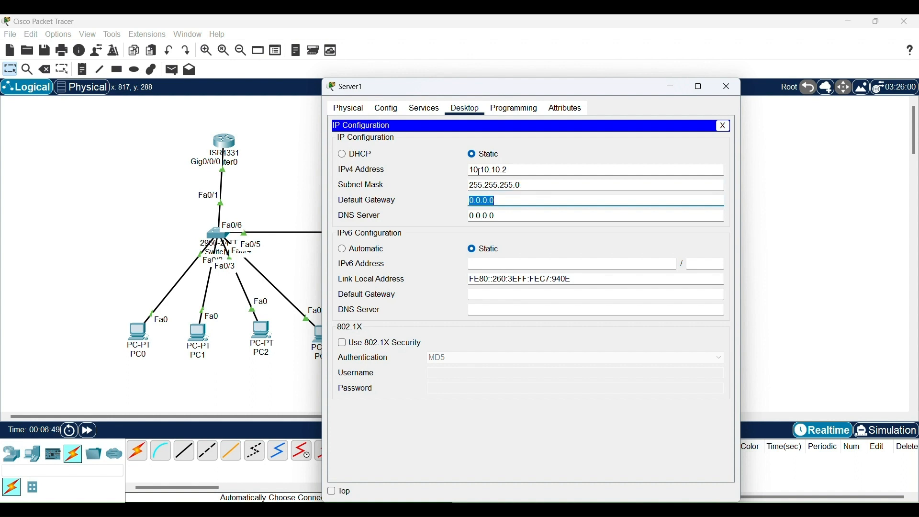
text(10.10.)
click(724, 126)
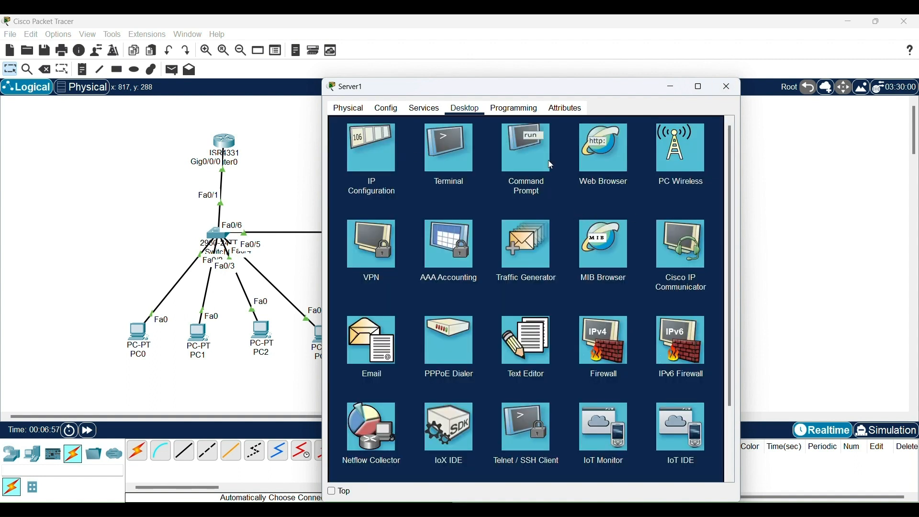
Ping the router at 10.10.10.1 from Server1's command prompt and close the prompt
click(536, 154)
text(ping)
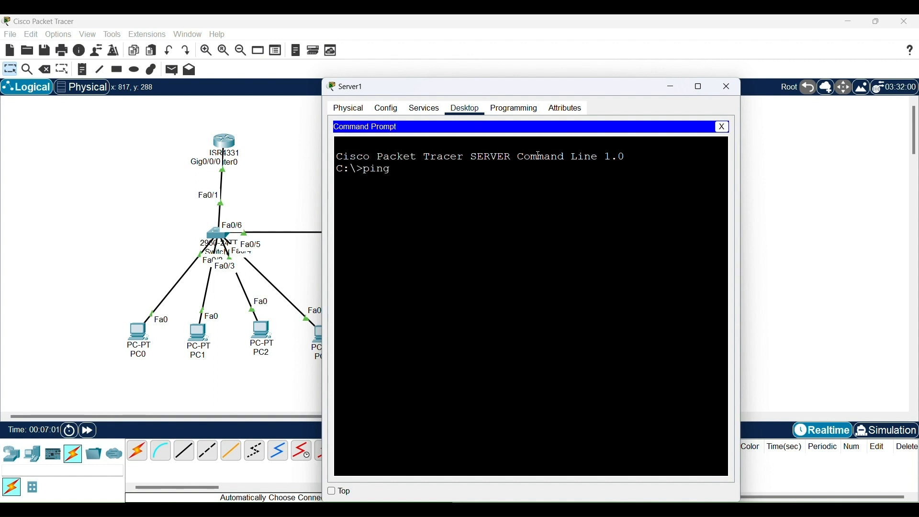
text( 10.10.10.1)
key(Return)
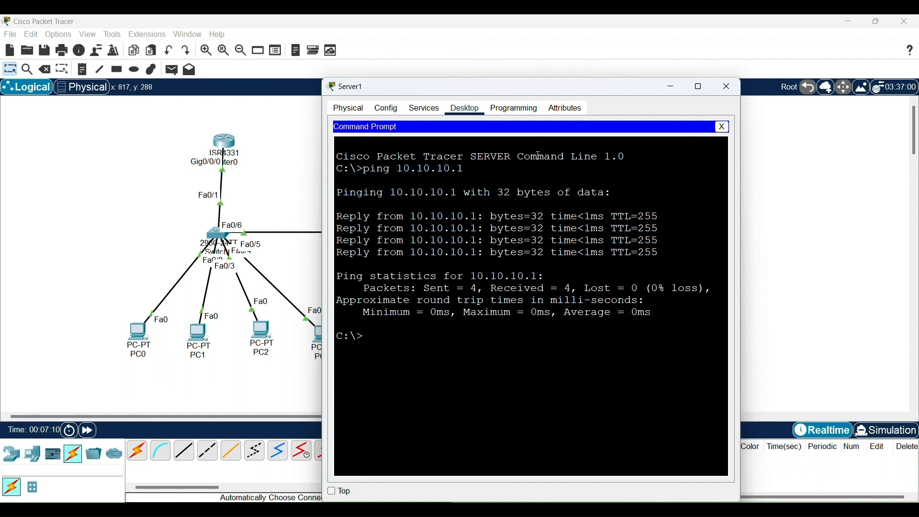
click(725, 128)
Set the default gateway of Server1's DHCP pool serverPool to 10.10.10.1
click(513, 111)
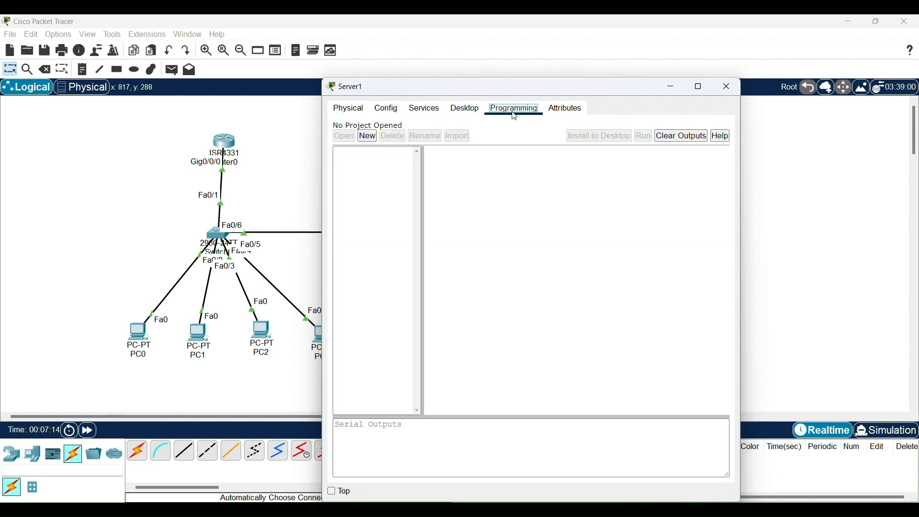
click(454, 113)
click(425, 109)
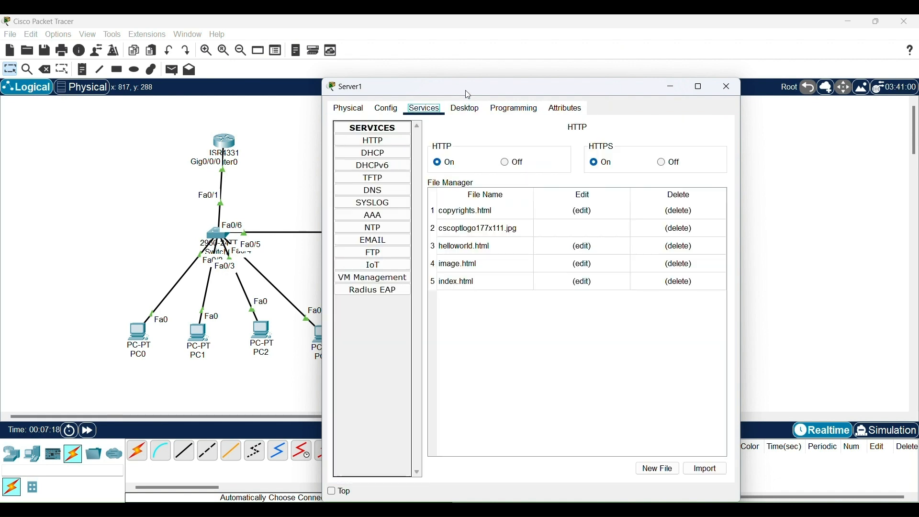
drag(467, 94, 580, 83)
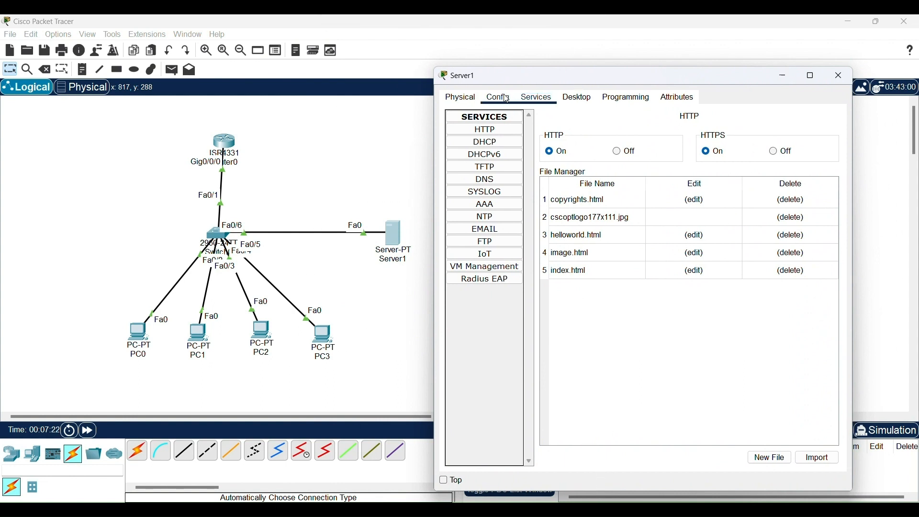
click(492, 144)
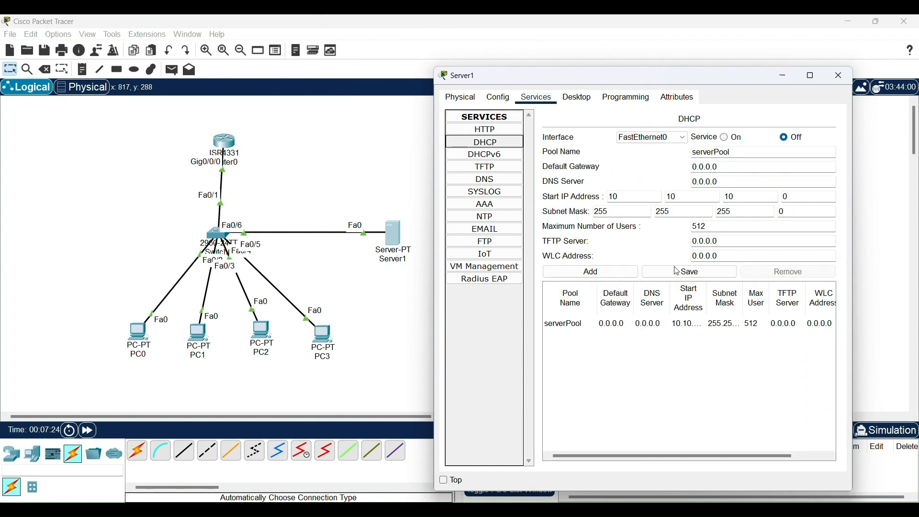
click(716, 167)
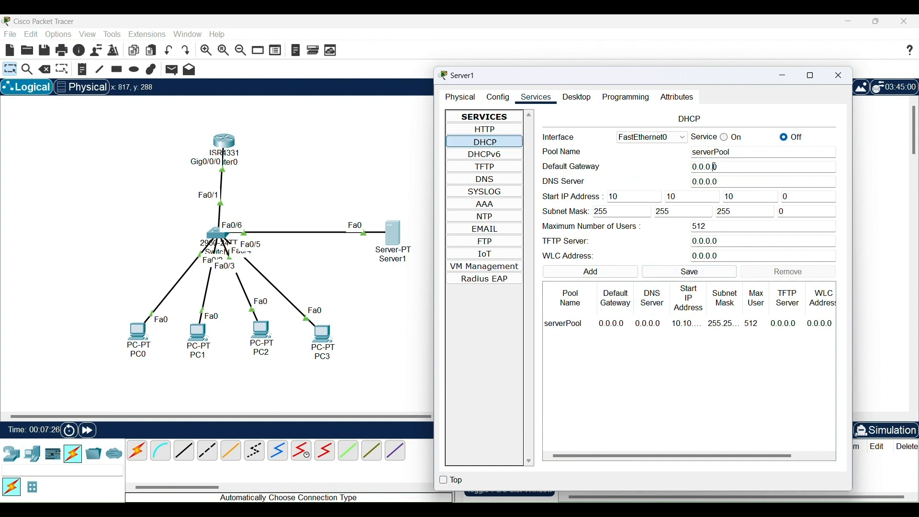
double_click(715, 167)
text(10.10.10.1)
key(Tab)
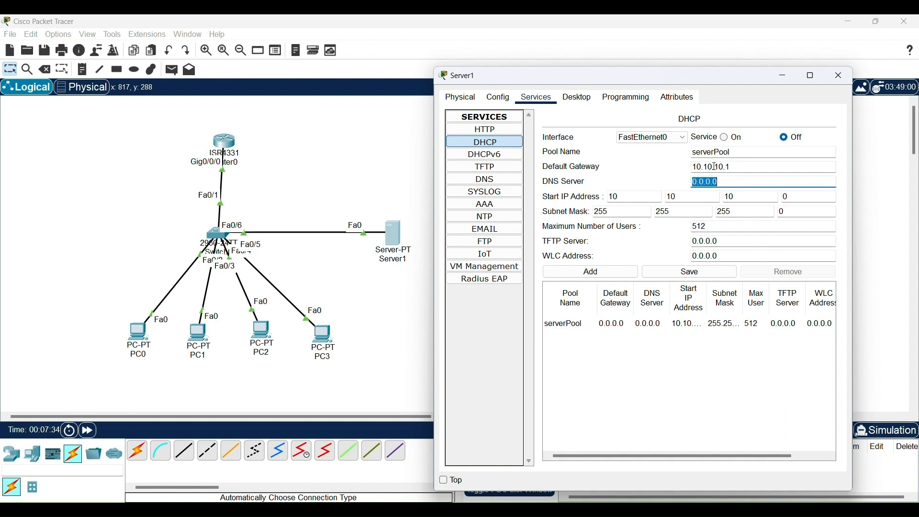
Set serverPool's start IP address to 10.10.10.10 and save the DHCP pool
key(Tab)
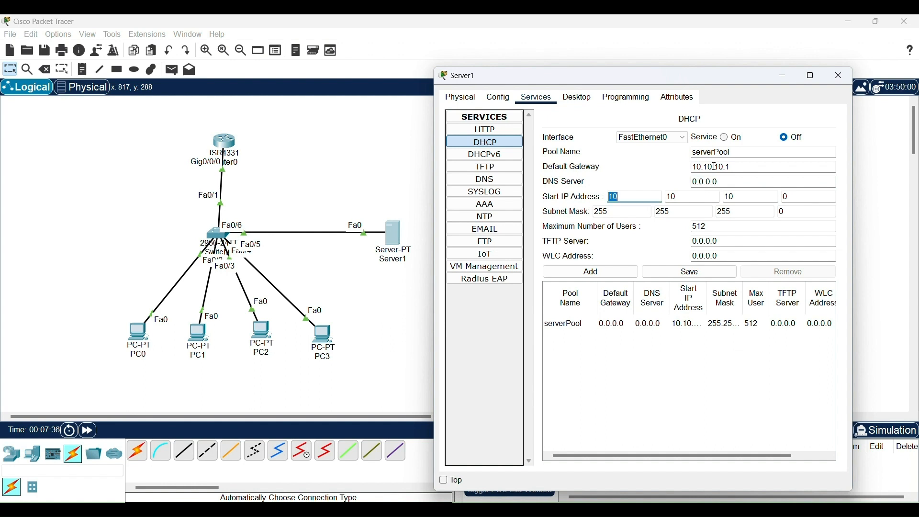
key(Tab)
key(Tab)
key(Tab)
click(671, 382)
click(717, 275)
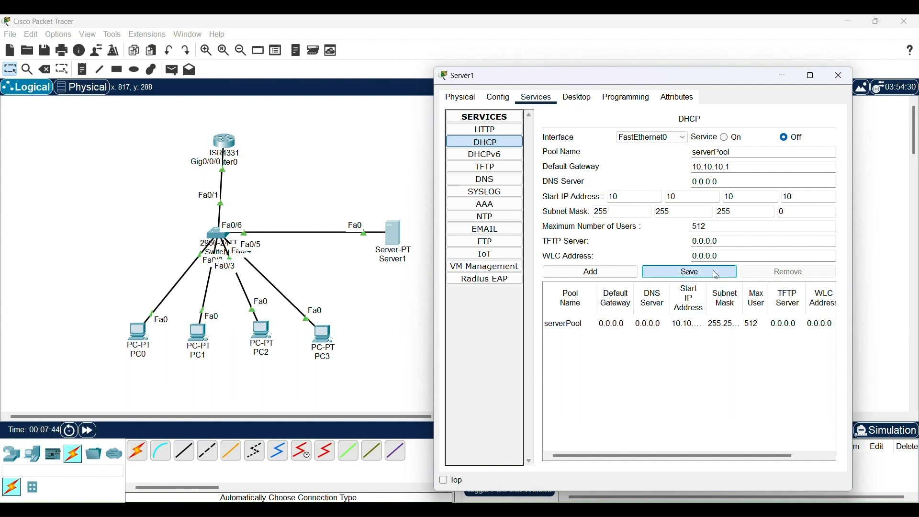
click(656, 327)
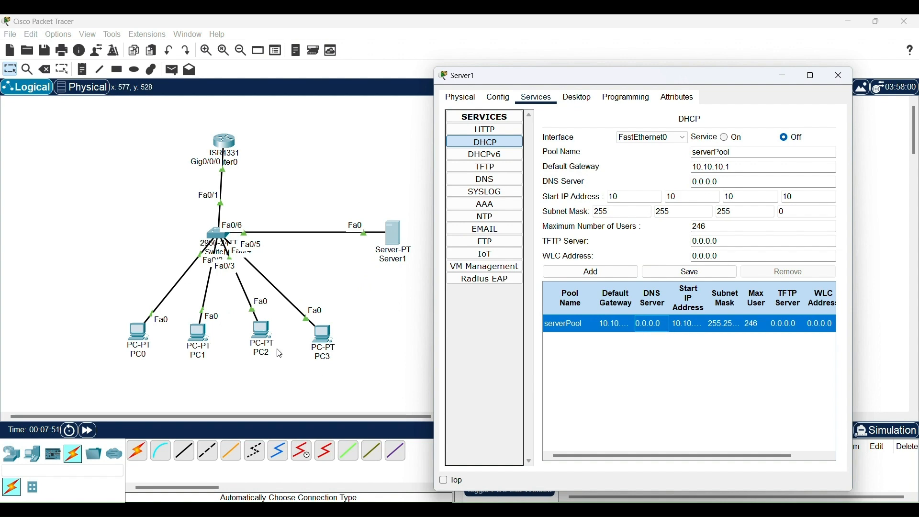
Try to obtain PC0's IP address through DHCP and close its IP configuration
double_click(131, 329)
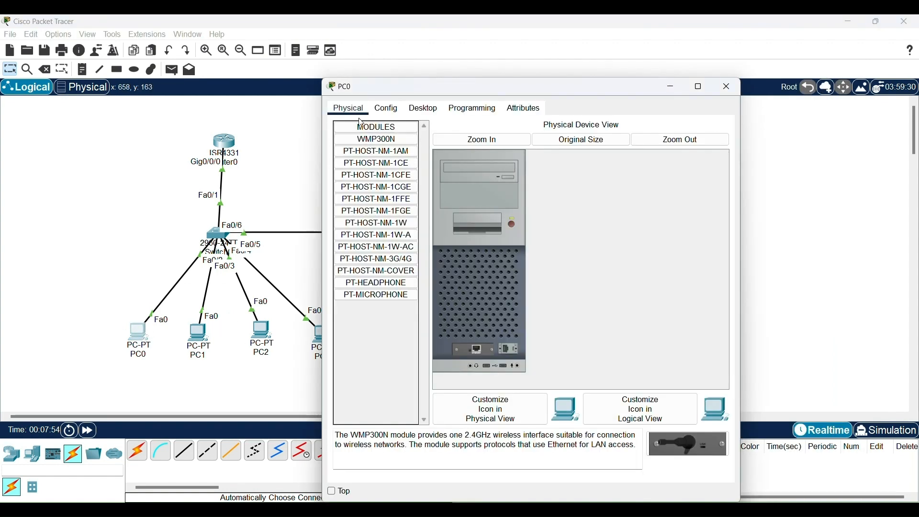
click(432, 108)
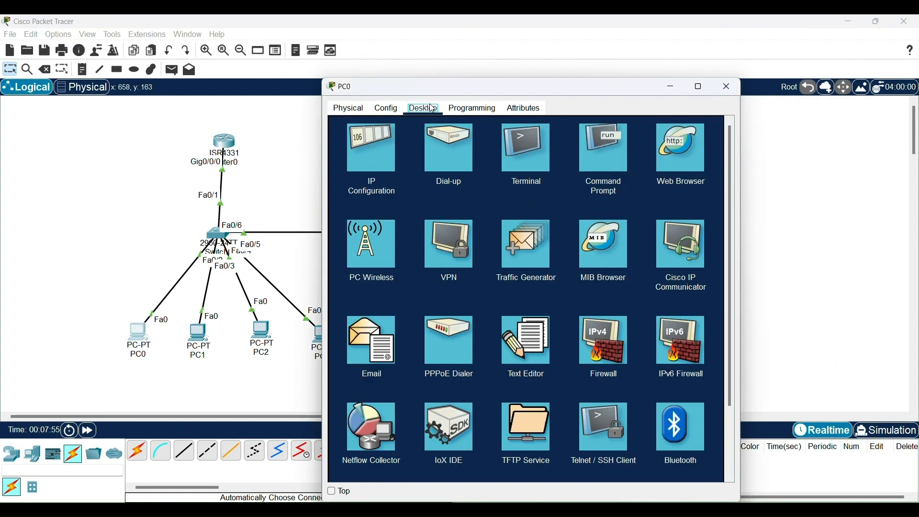
click(388, 175)
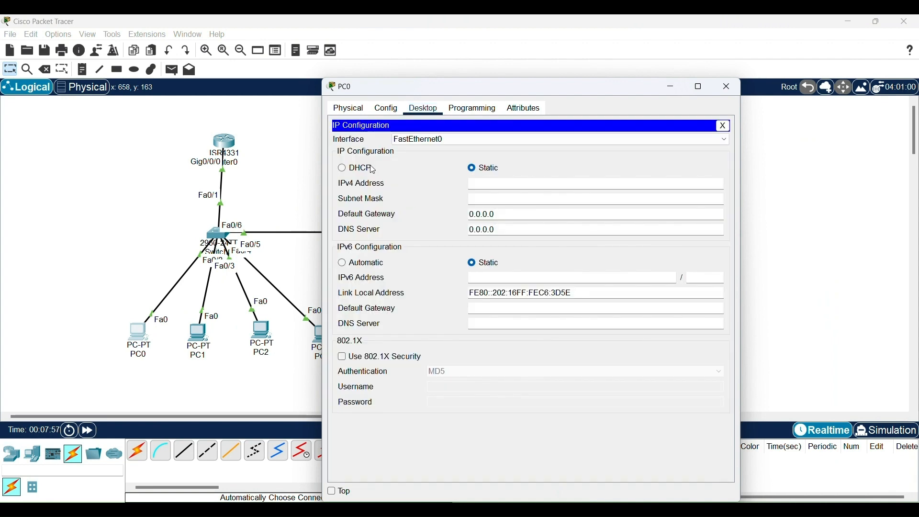
click(362, 171)
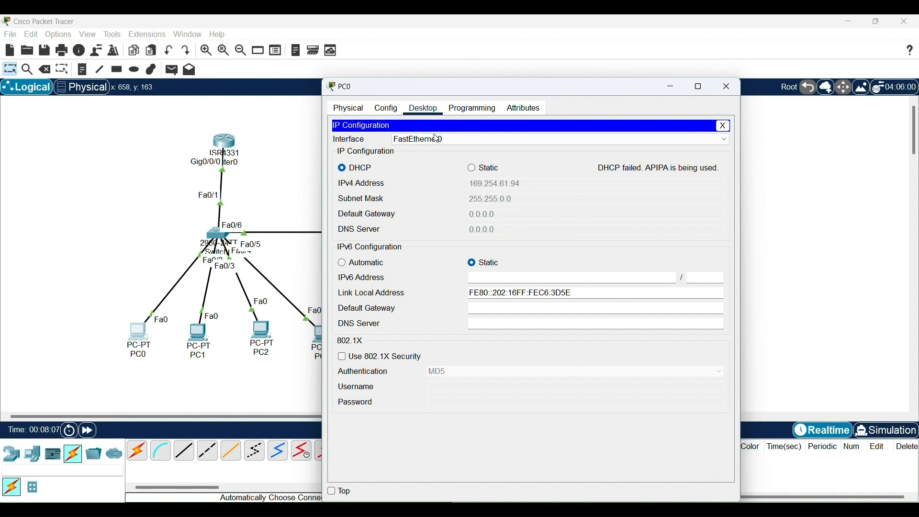
click(725, 126)
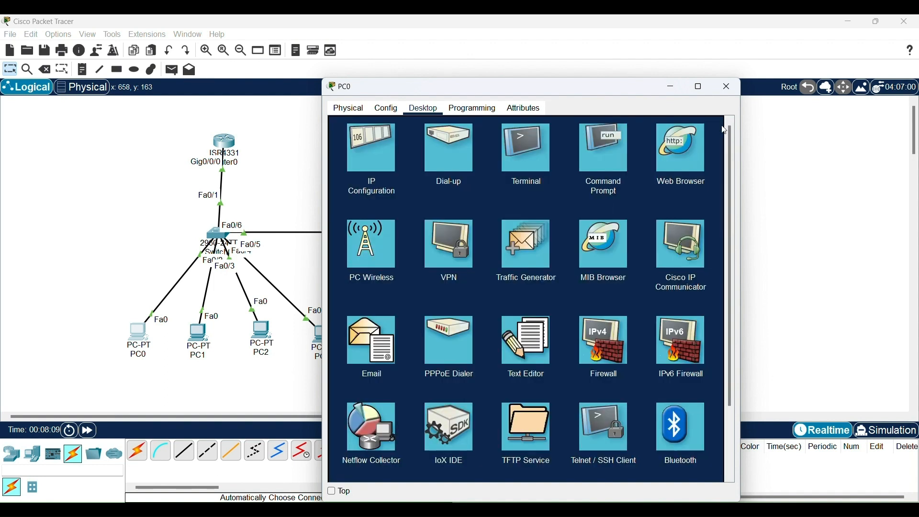
Check PC0's address settings with the ipconfig command in its command prompt
click(617, 154)
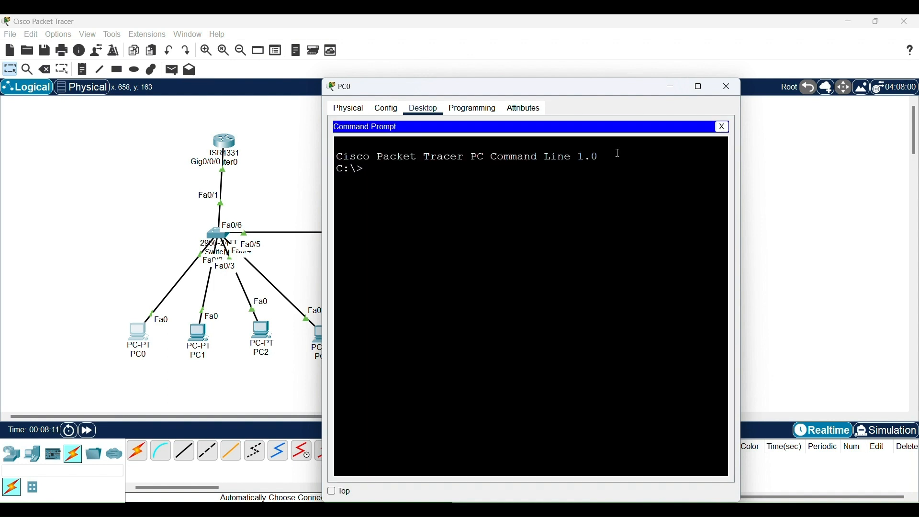
text(ipconfig)
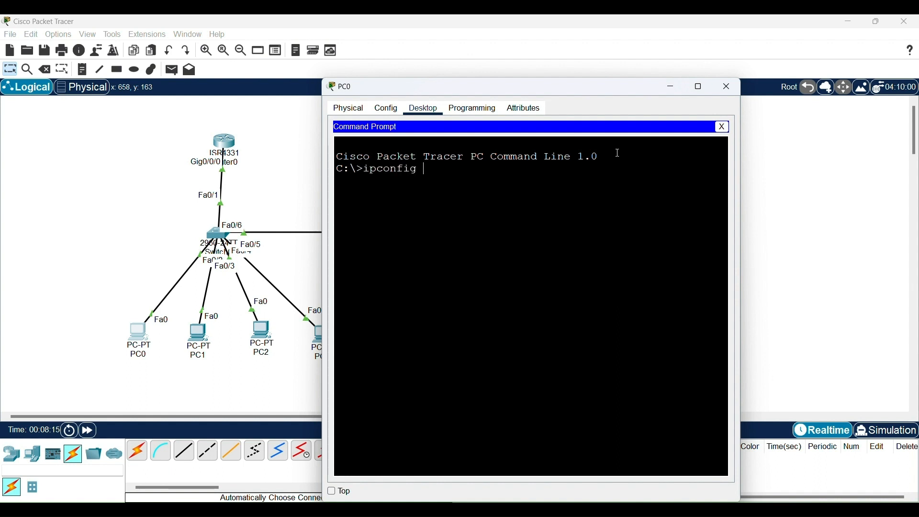
key(Return)
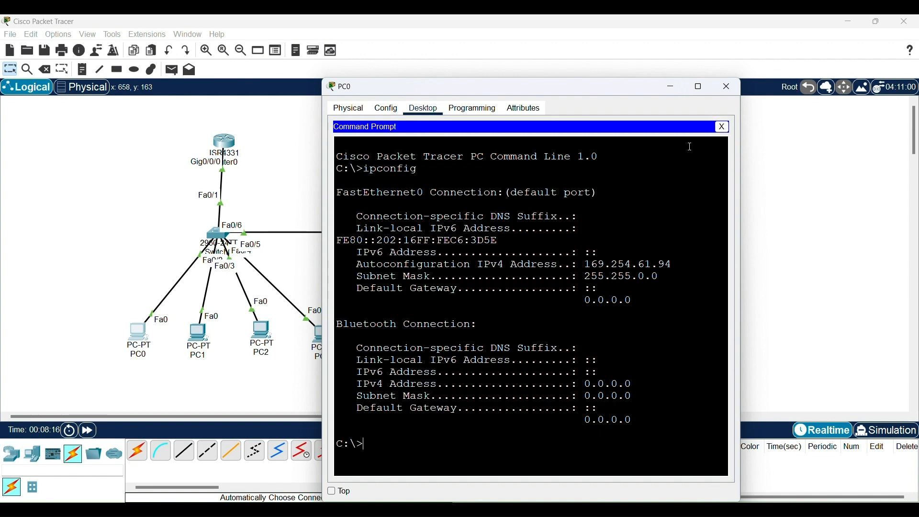
Minimise PC0's window and turn on the DHCP service for FastEthernet0 on Server1
click(673, 89)
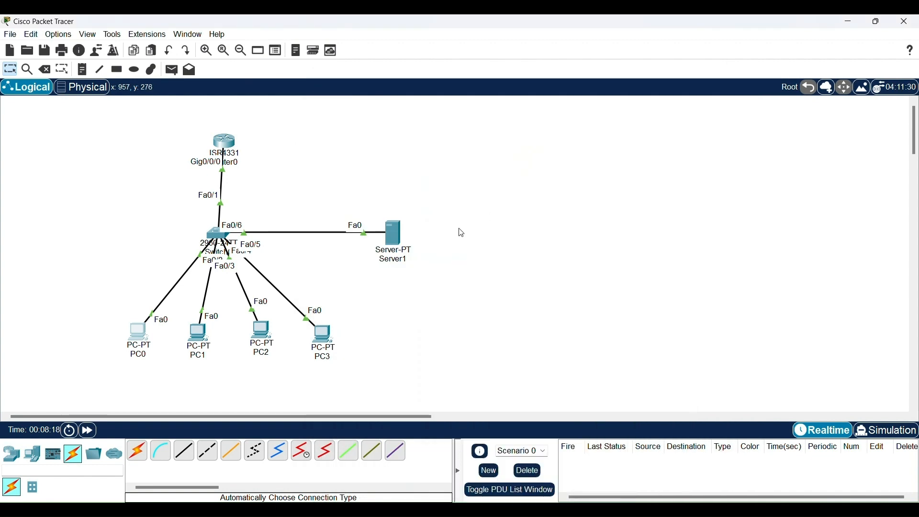
click(399, 232)
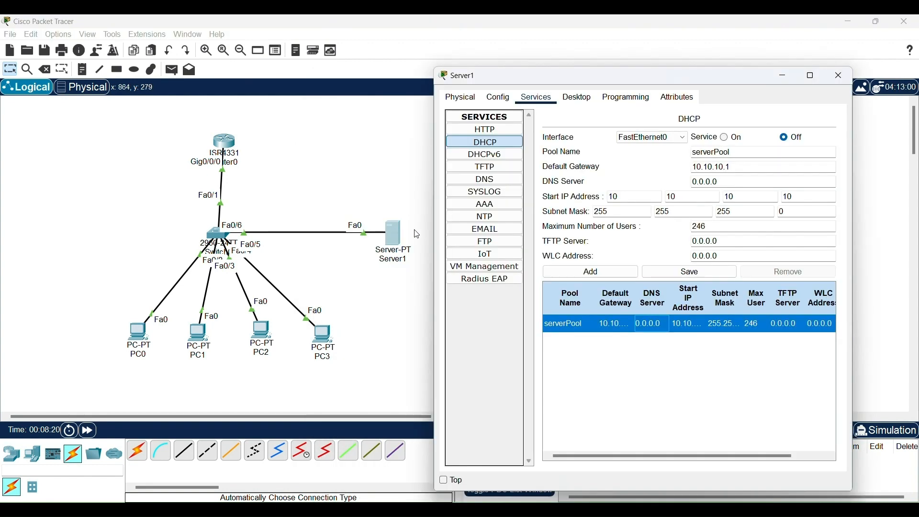
click(725, 139)
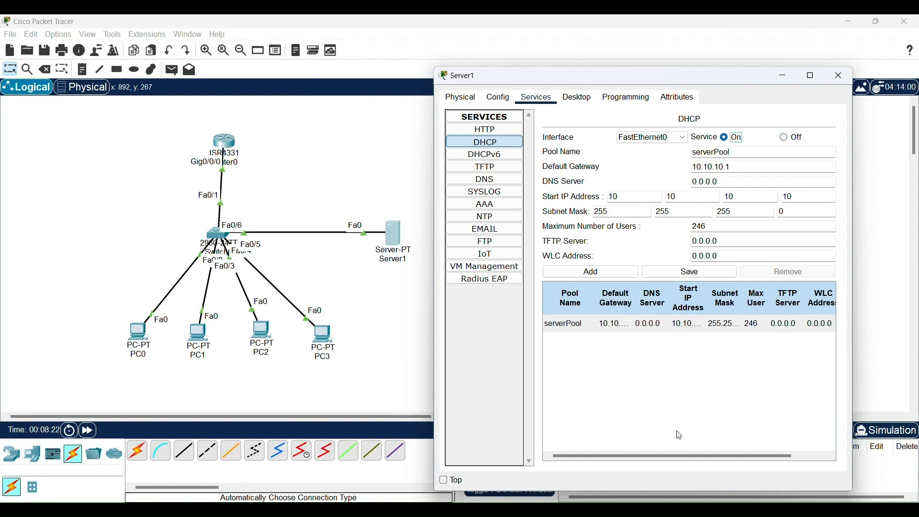
Renew PC0's address request by switching its IP configuration to Static and back to DHCP, and close PC0's window
mouse_move(693, 498)
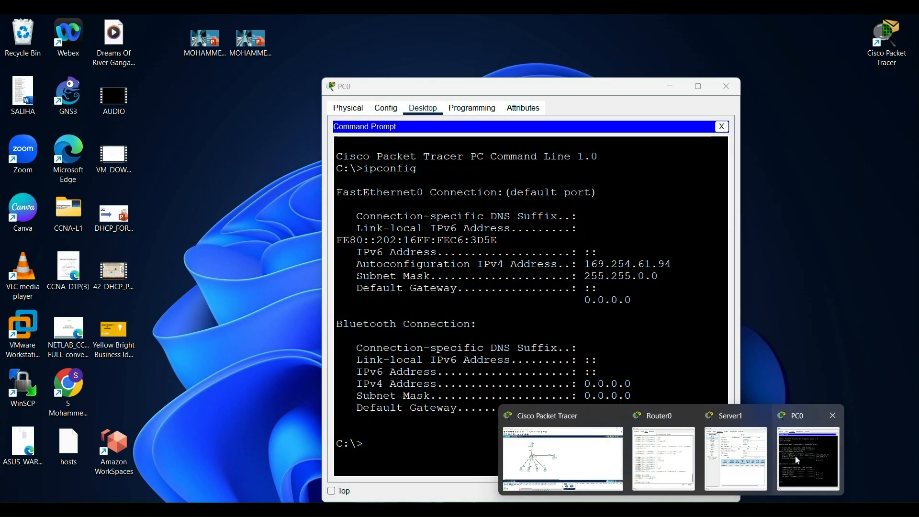
click(790, 454)
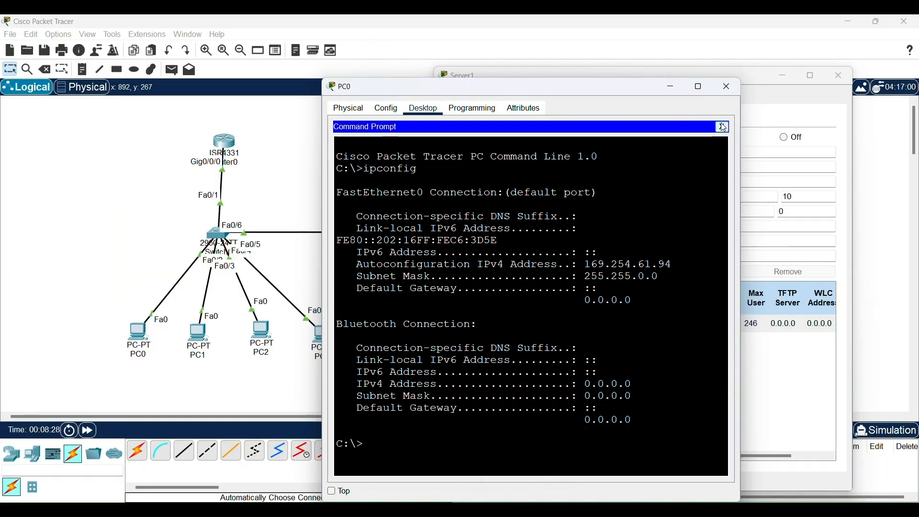
click(723, 126)
click(374, 168)
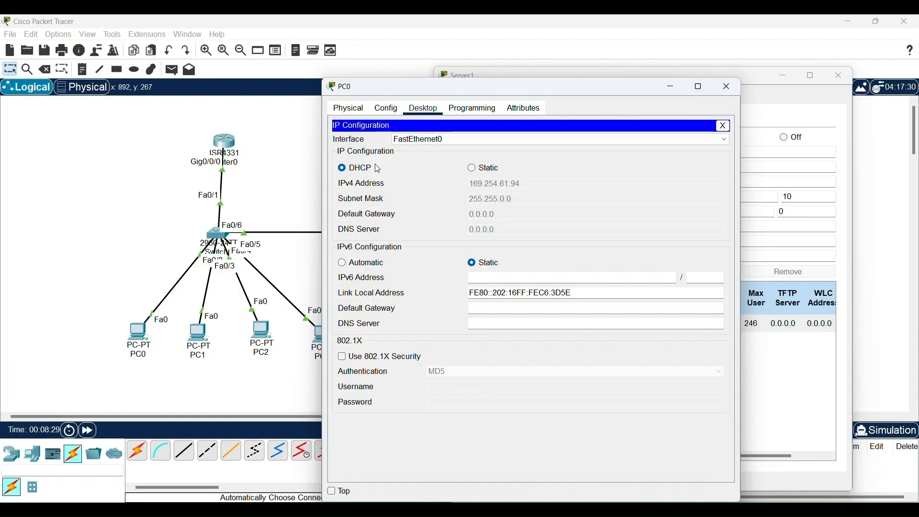
click(488, 171)
click(347, 177)
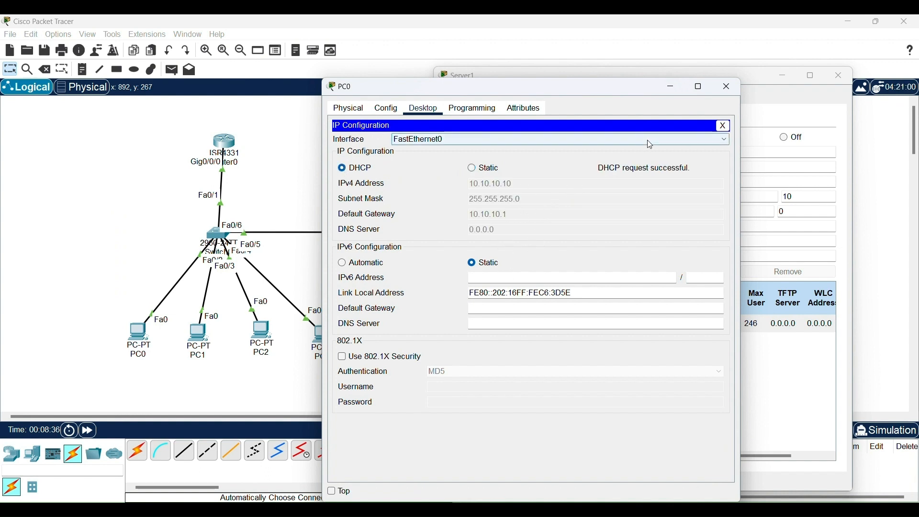
click(725, 126)
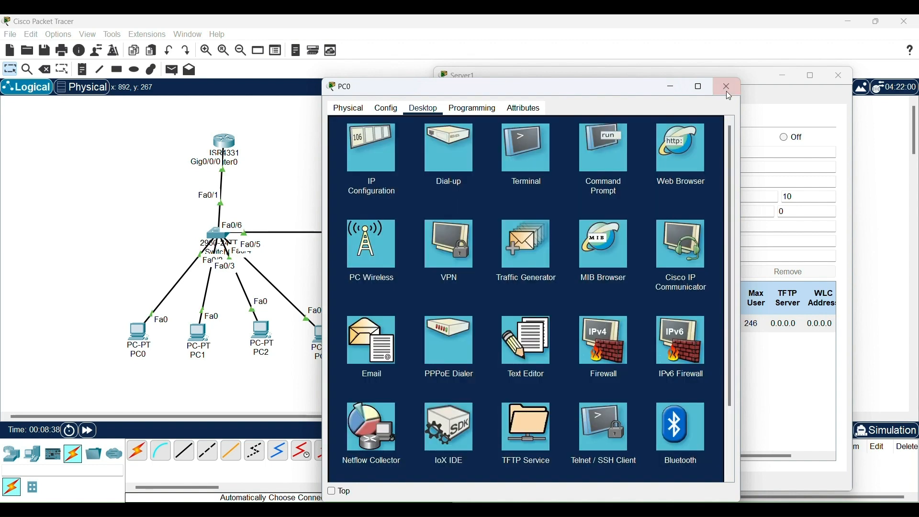
click(727, 87)
Set PC1's IP configuration to DHCP so it requests an address, and close PC1's window
click(205, 334)
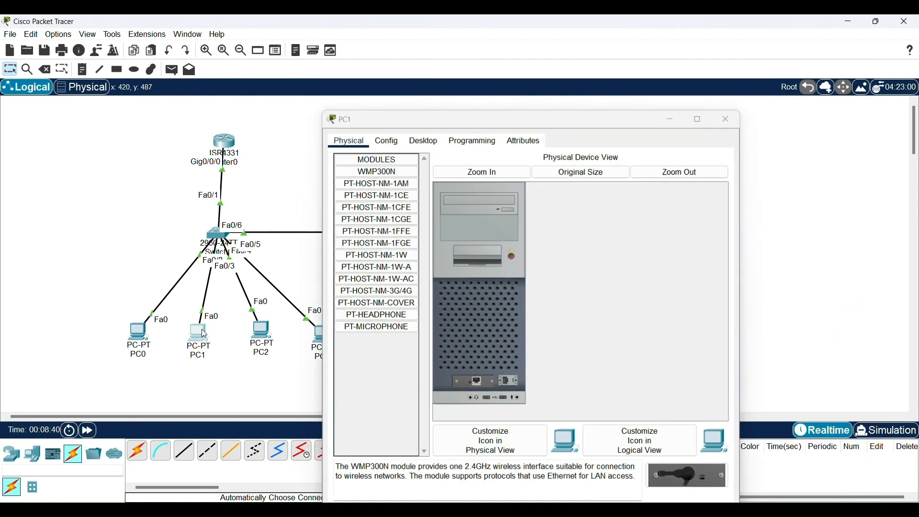
click(203, 329)
click(202, 336)
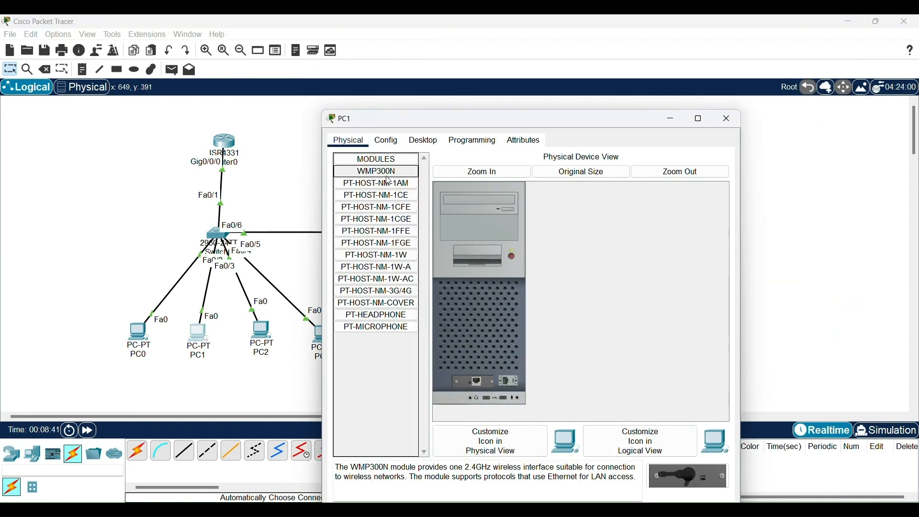
click(395, 142)
click(411, 143)
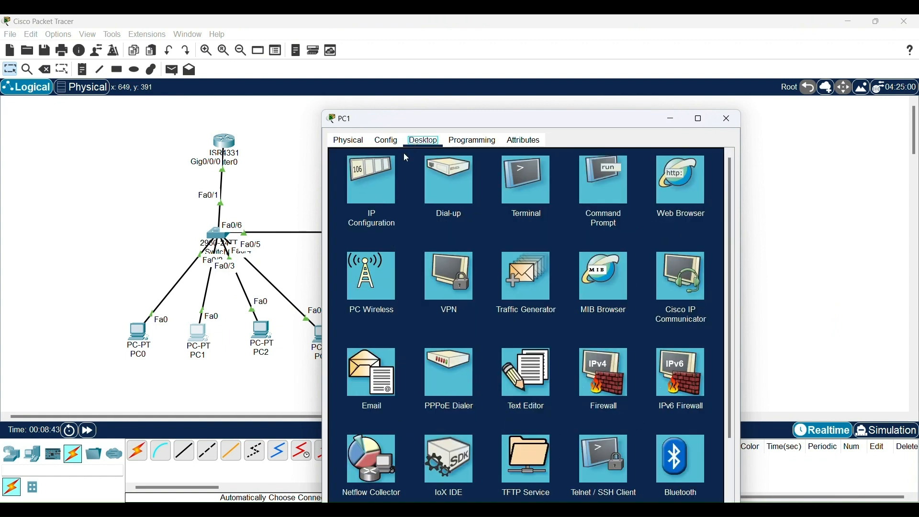
click(376, 186)
click(345, 201)
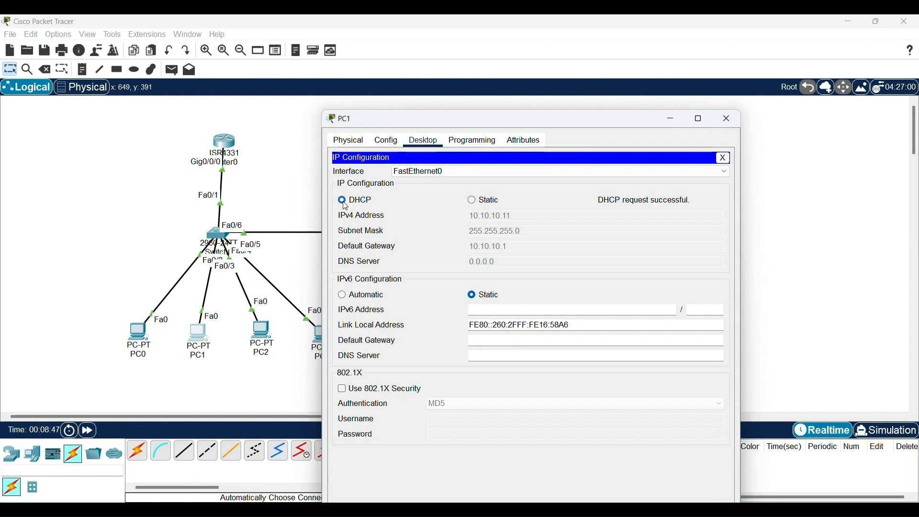
click(725, 158)
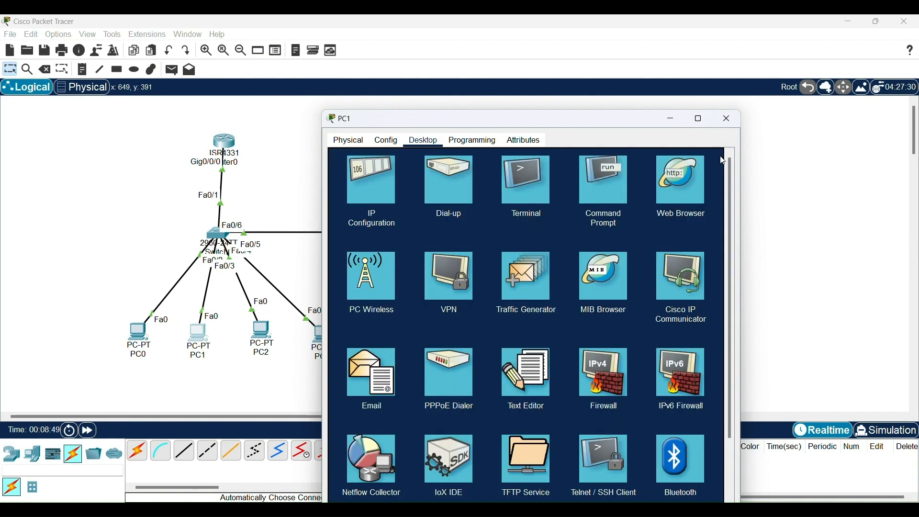
click(737, 126)
Set PC2's IP configuration to DHCP so it requests an address, and close PC2's window
click(260, 335)
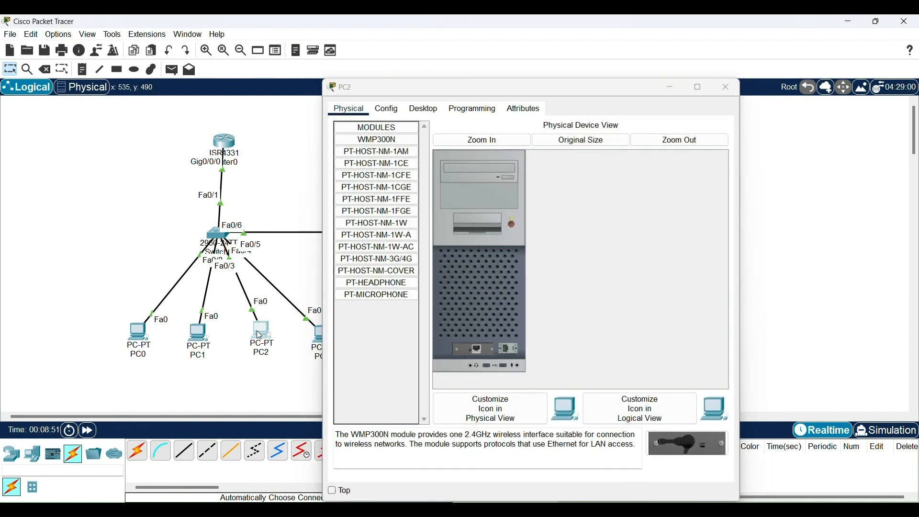
click(260, 331)
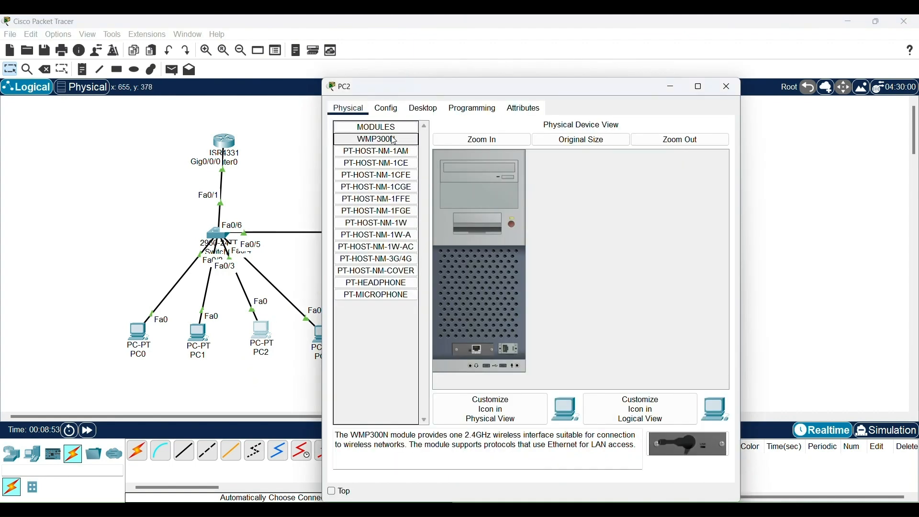
click(424, 111)
click(375, 146)
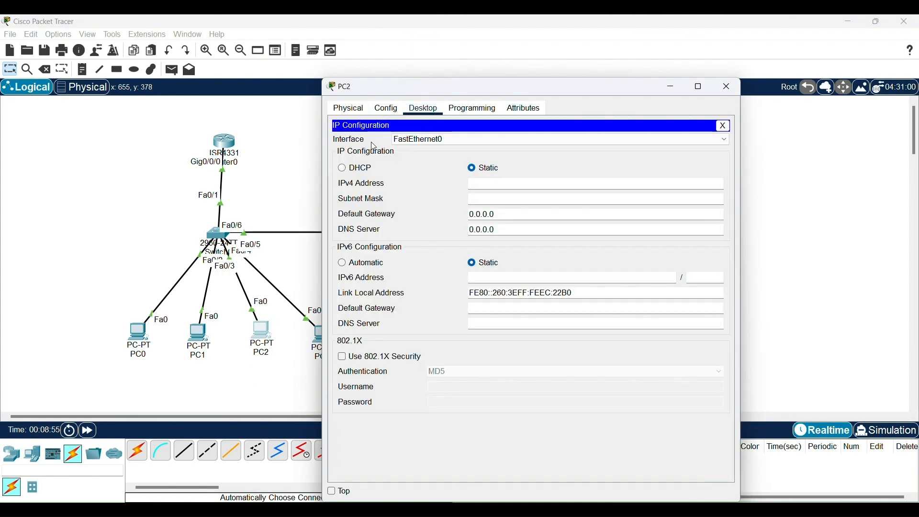
click(343, 169)
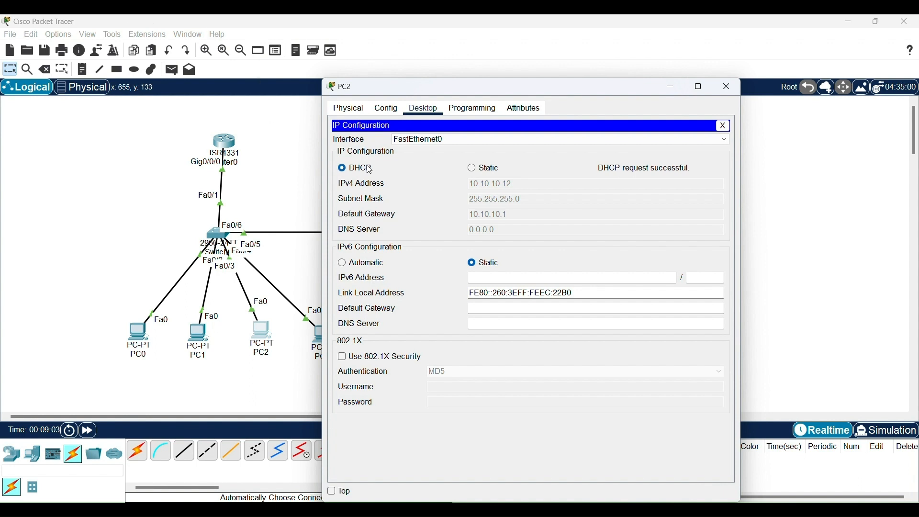
click(726, 128)
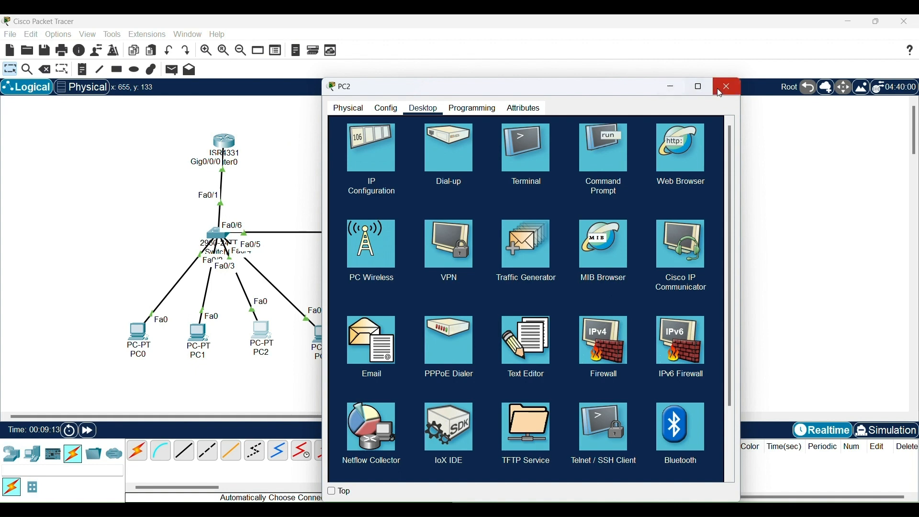
click(726, 88)
Set PC3's IP configuration to DHCP so it requests an address, and close the IP configuration
click(323, 334)
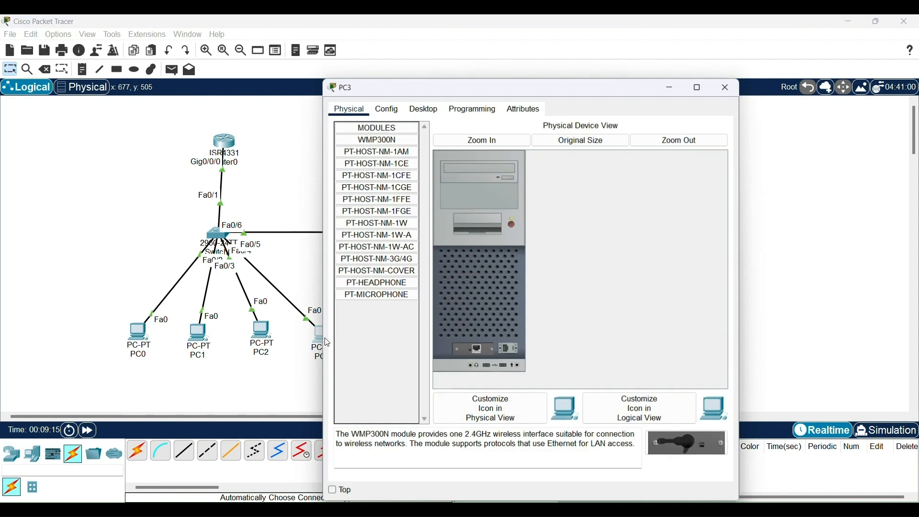
click(424, 110)
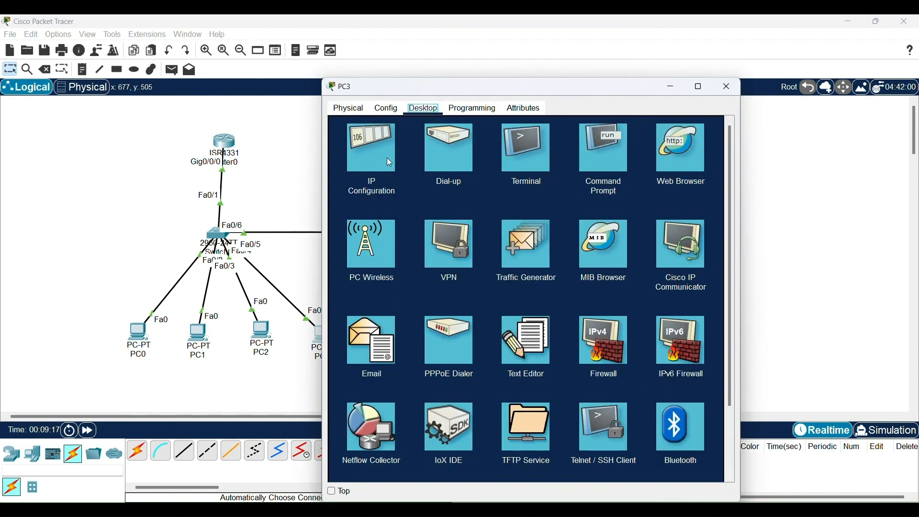
click(386, 158)
click(367, 169)
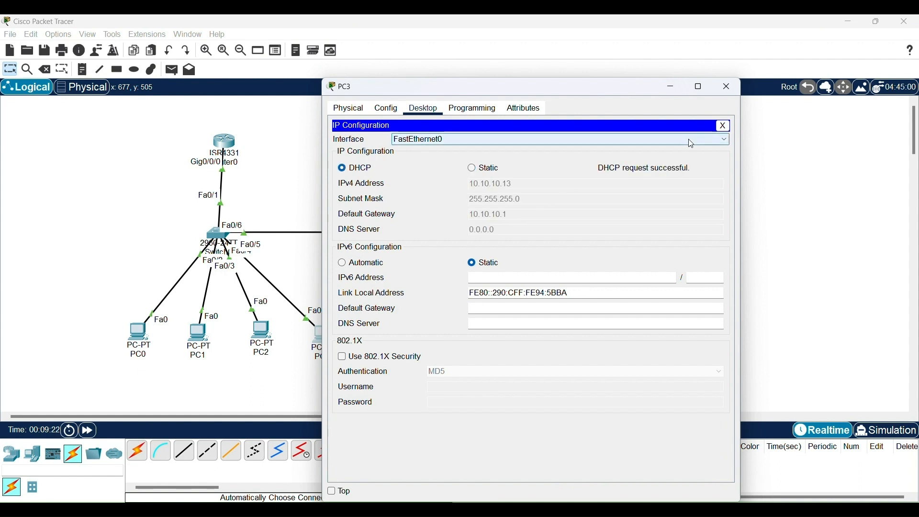
click(724, 127)
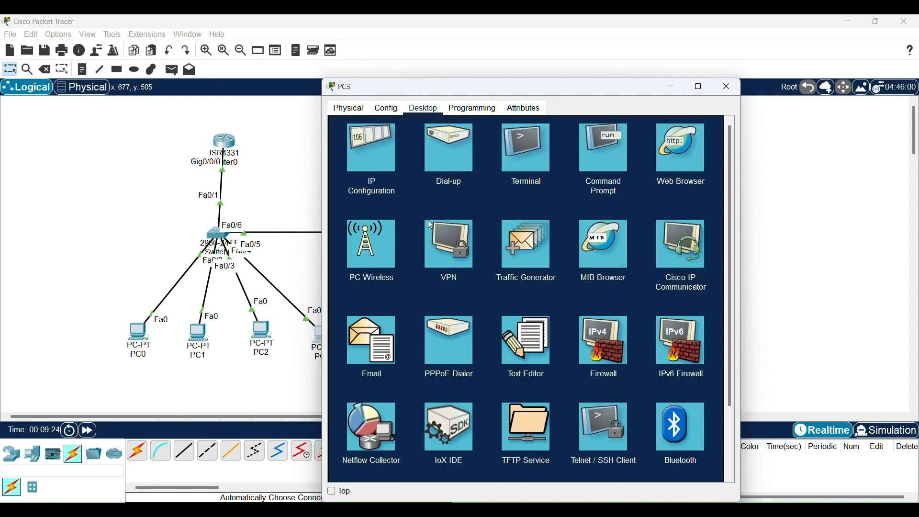
Check PC3's address settings with the ipconfig command in its command prompt
click(631, 162)
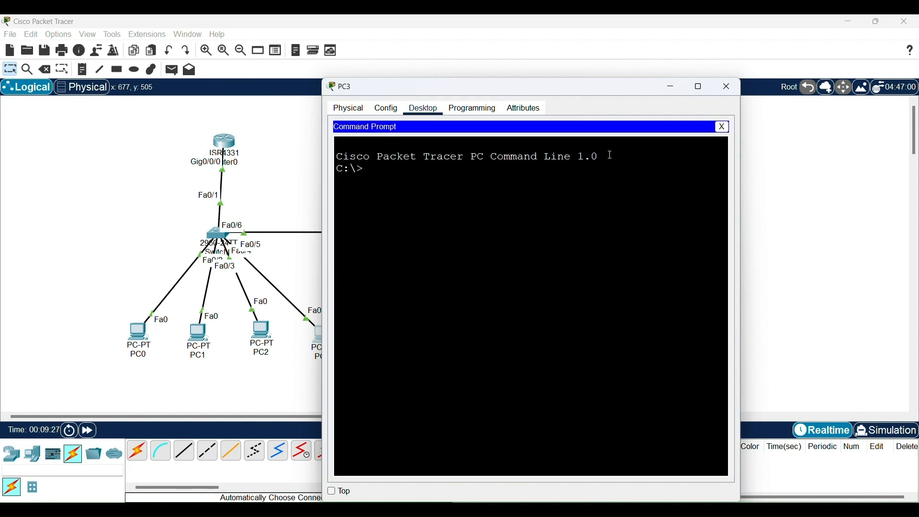
text(ipconfig)
key(Return)
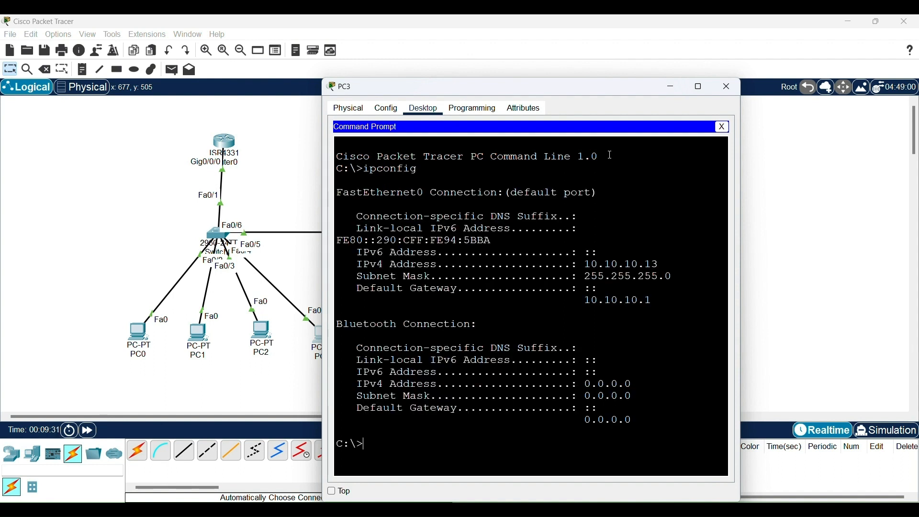
Test PC3's connection to the default gateway by running ping 10.10.10.1 twice, and close PC3's window
text(pinf)
key(BackSpace)
key(Return)
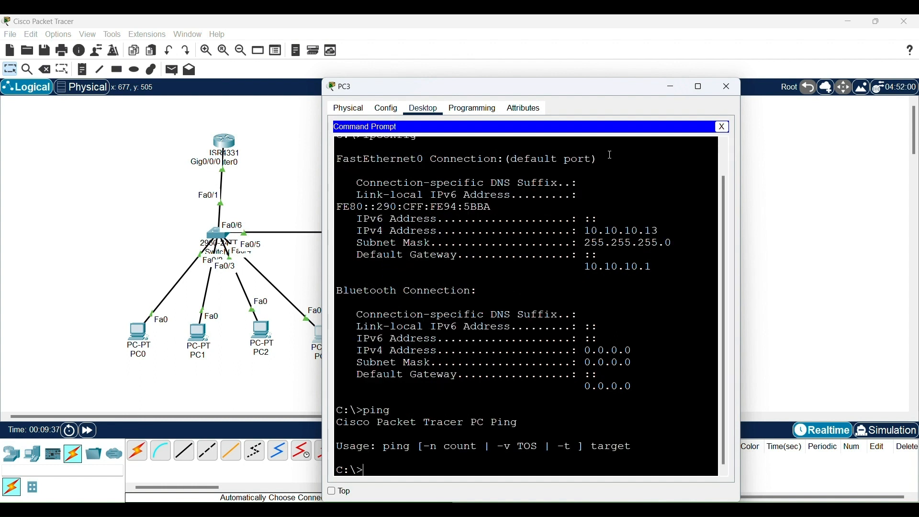
text(ping 10.10.10.1)
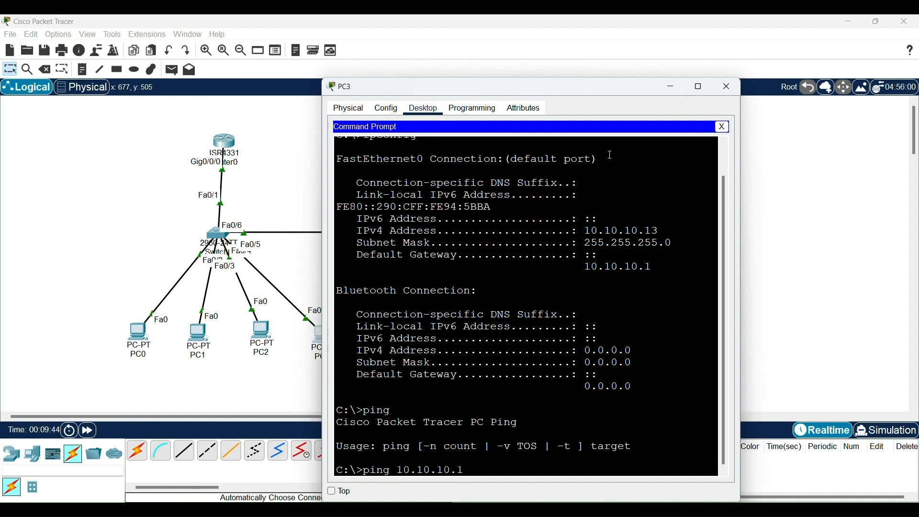
key(Return)
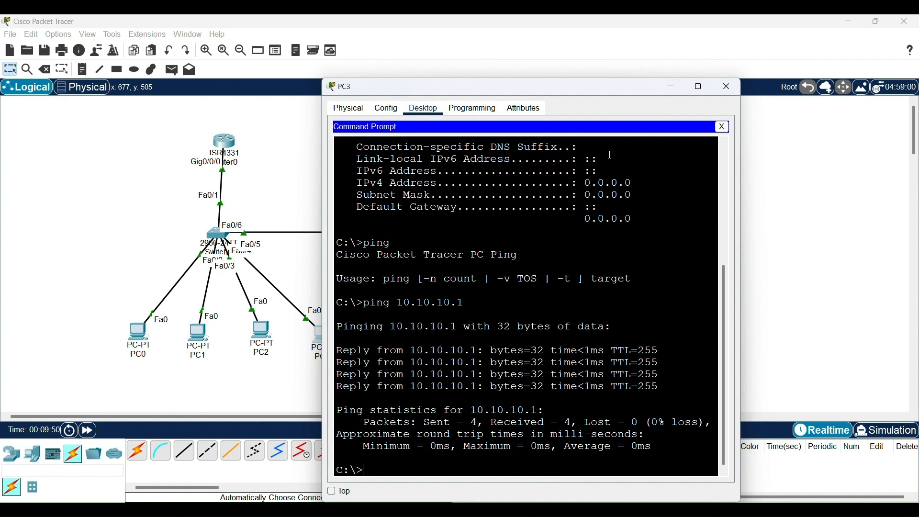
key(Up)
key(Return)
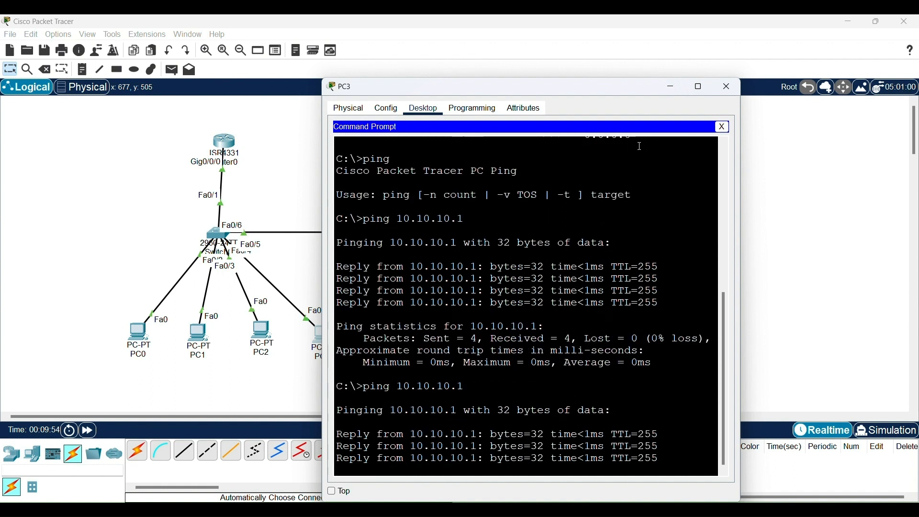
click(724, 127)
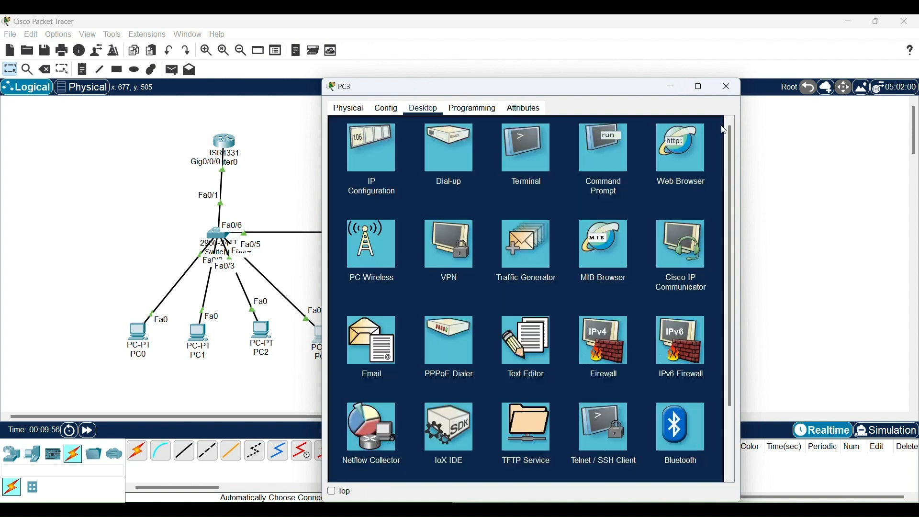
click(728, 86)
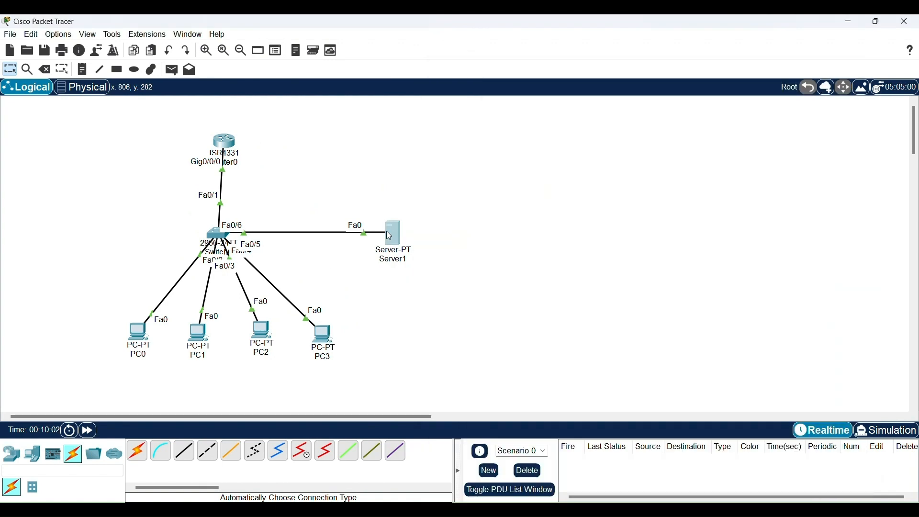
Review the serverPool entry in Server1's DHCP service, widening the Default Gateway and Subnet Mask columns, and close the server window
click(390, 236)
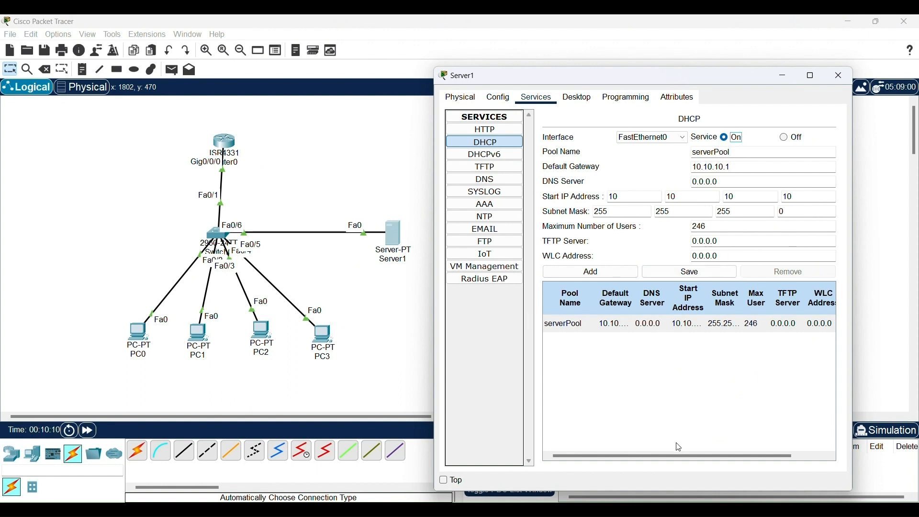
mouse_move(667, 458)
mouse_down()
mouse_move(745, 460)
mouse_move(667, 464)
mouse_up()
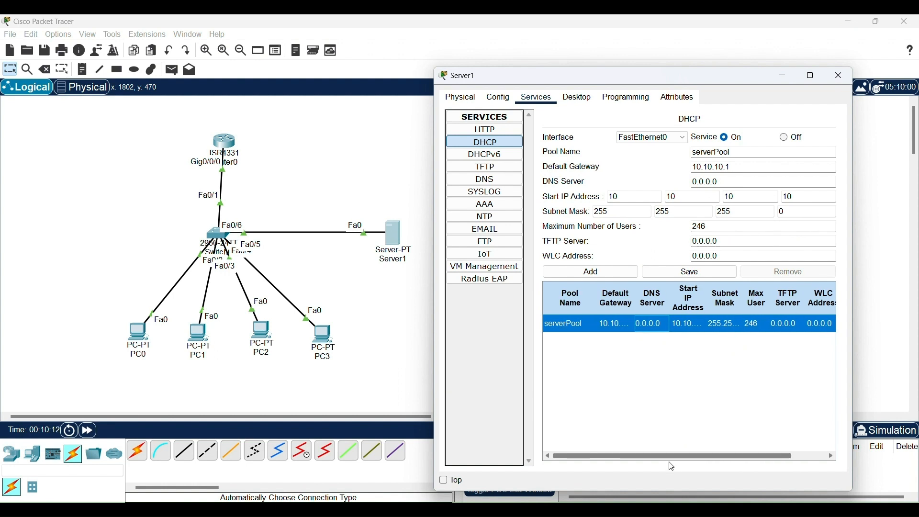
drag(632, 296, 686, 294)
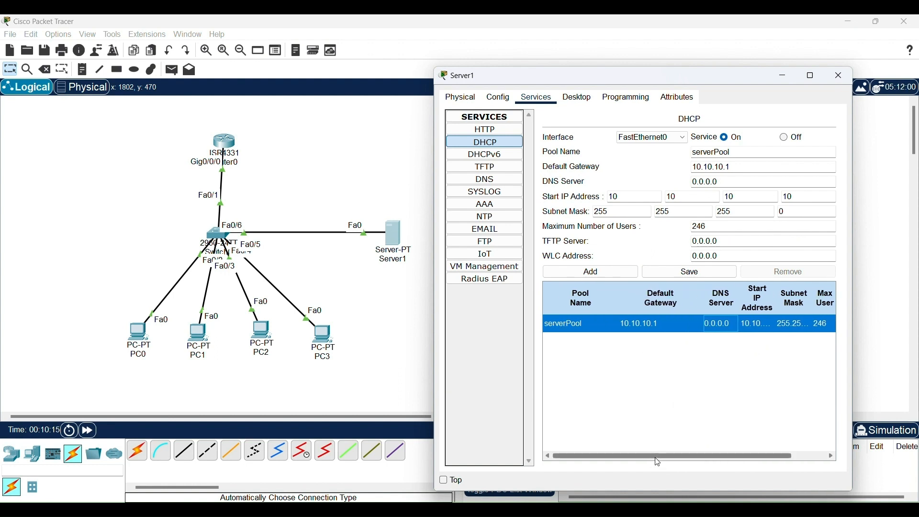
drag(659, 458, 706, 459)
drag(736, 294, 784, 293)
drag(728, 455, 700, 455)
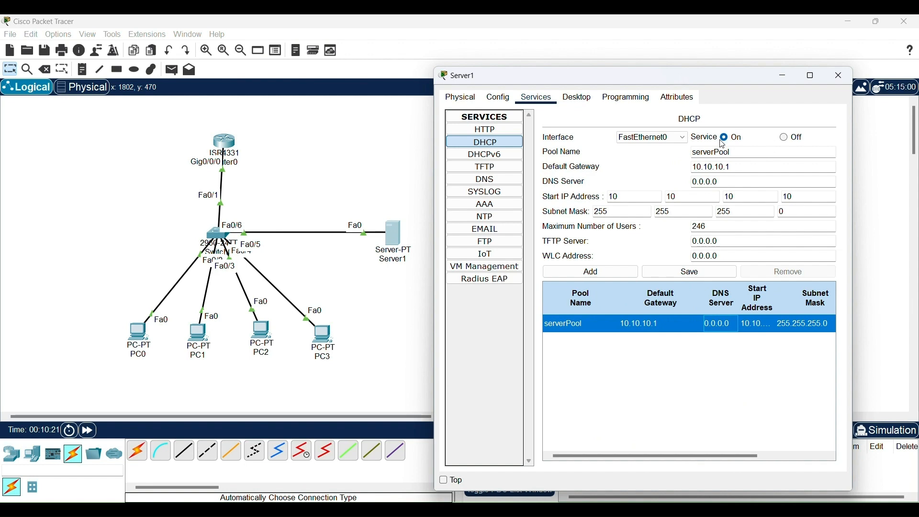
click(785, 75)
click(835, 76)
click(834, 77)
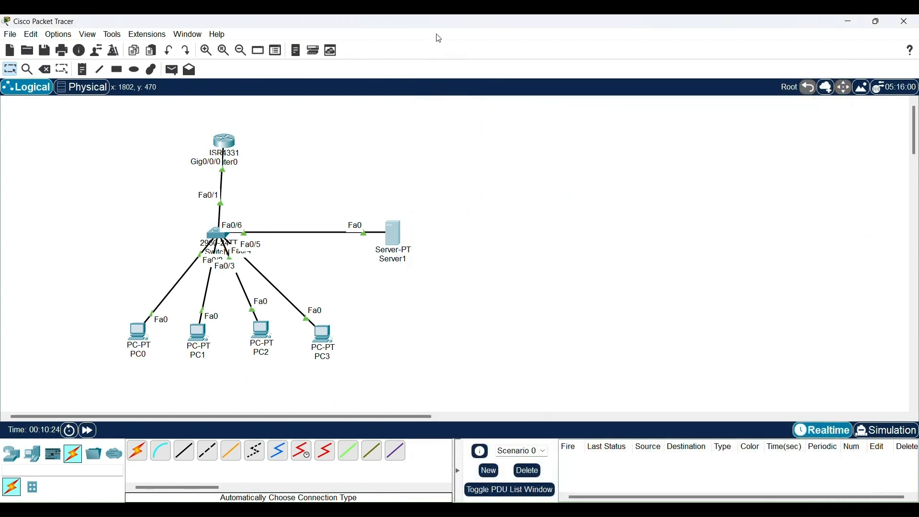